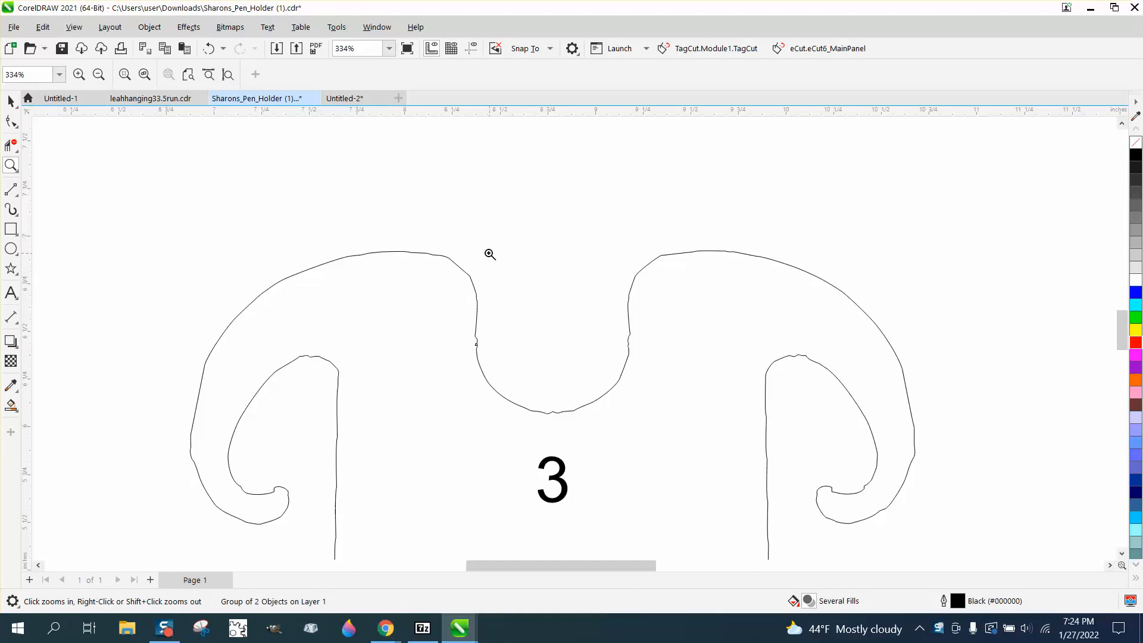
- Inspect the bumpy edges of the black outline numbered 3 and compare them with the smooth red outline
{"action": "left_click_drag", "start_coordinate": [439, 248], "coordinate": [704, 423]}
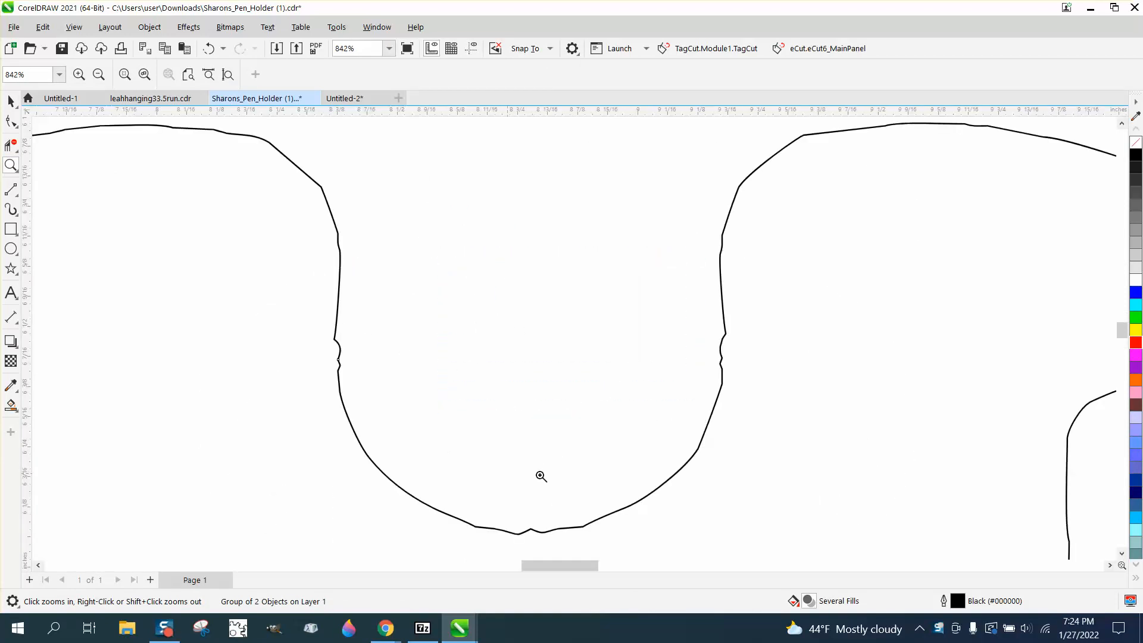
{"action": "scroll", "coordinate": [688, 322], "scroll_direction": "down", "scroll_amount": 3}
{"action": "scroll", "coordinate": [689, 324], "scroll_direction": "down", "scroll_amount": 3}
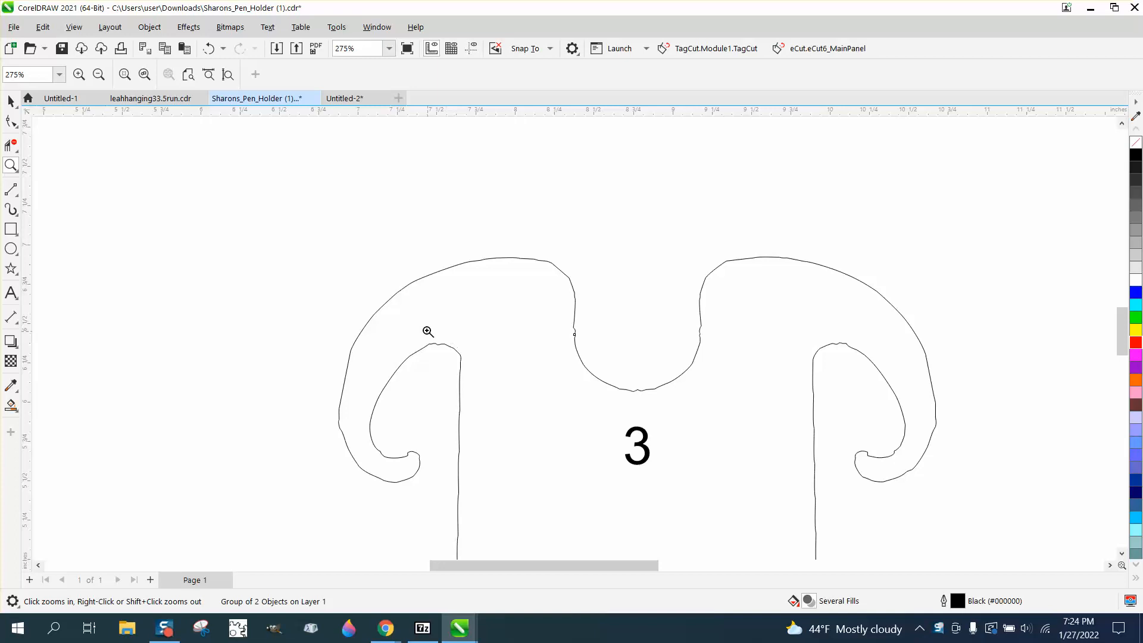
{"action": "left_click_drag", "start_coordinate": [427, 327], "coordinate": [502, 373]}
{"action": "scroll", "coordinate": [534, 334], "scroll_direction": "down", "scroll_amount": 5}
{"action": "scroll", "coordinate": [559, 330], "scroll_direction": "down", "scroll_amount": 15}
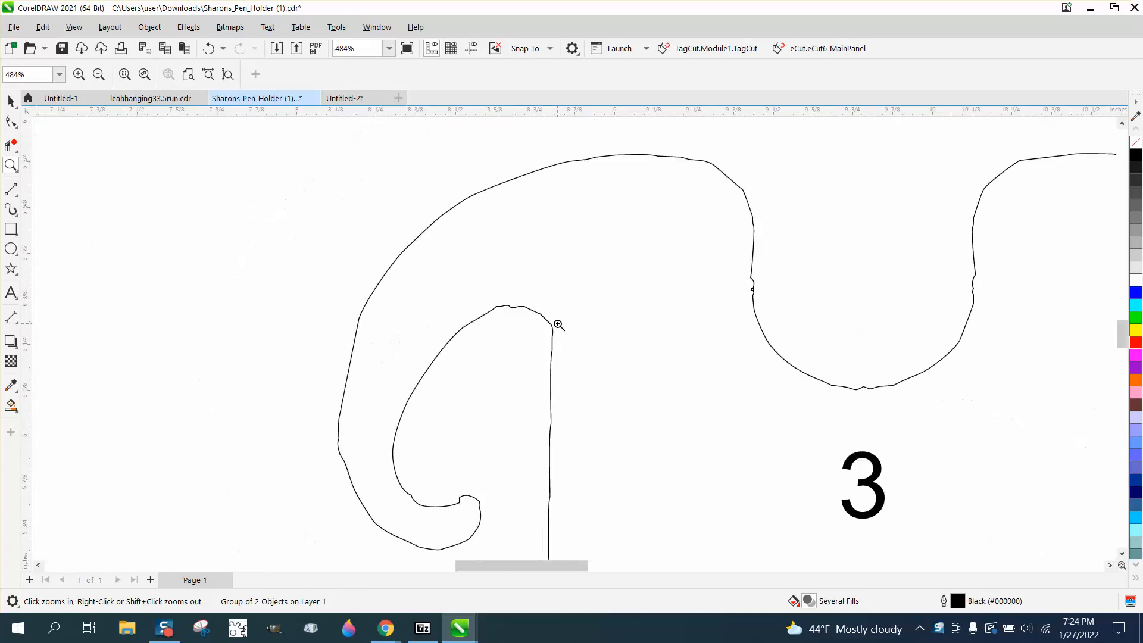
{"action": "left_click_drag", "start_coordinate": [290, 314], "coordinate": [504, 400]}
{"action": "scroll", "coordinate": [356, 278], "scroll_direction": "down", "scroll_amount": 6}
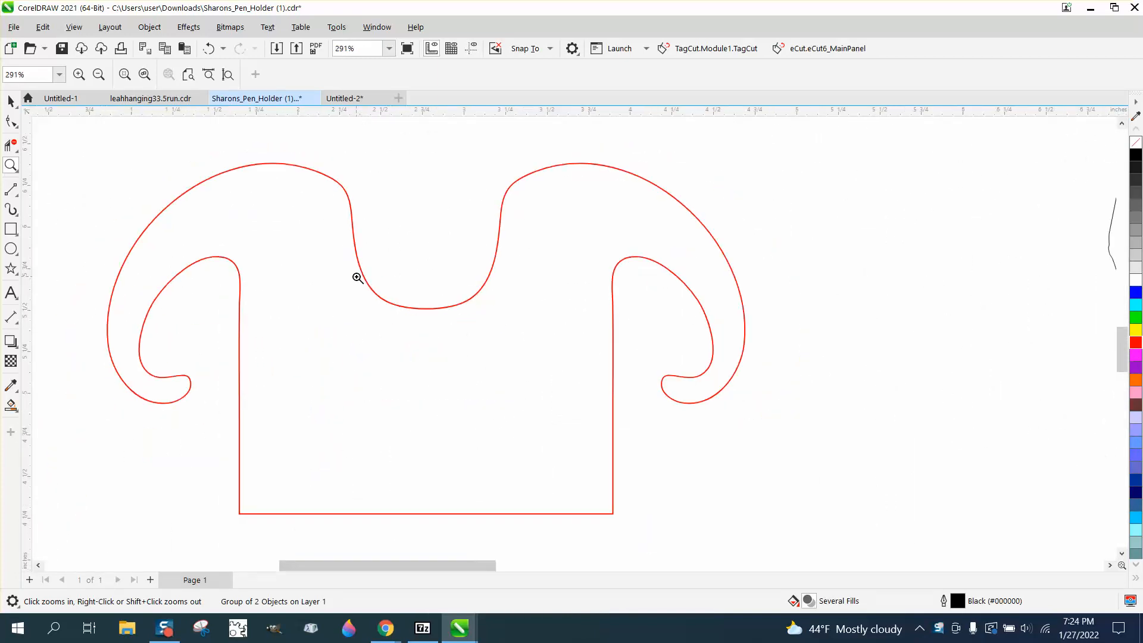
- Center the black group numbered 3 on the page and move the red outline left until it is clear of the group
{"action": "left_click", "coordinate": [11, 101]}
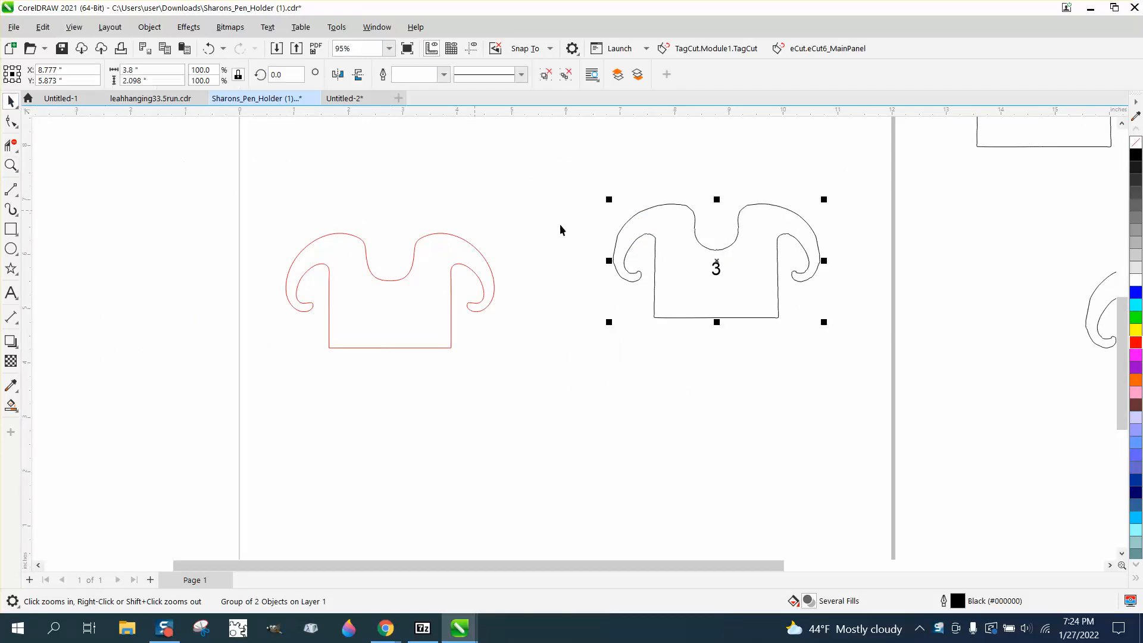
{"action": "key", "text": "ctrl+z"}
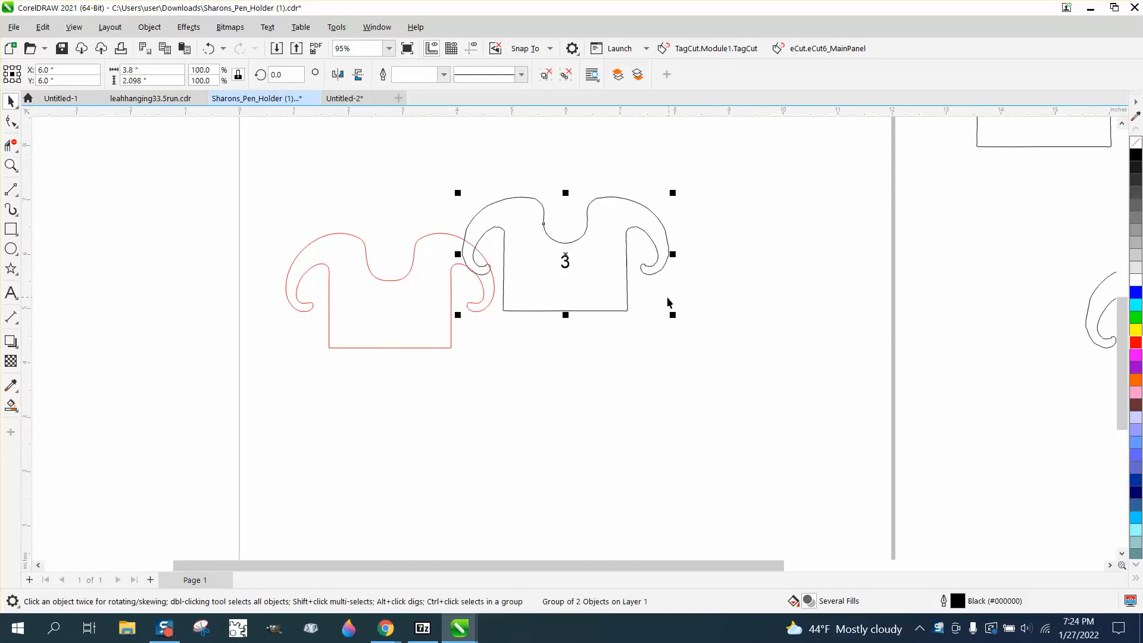
{"action": "left_click_drag", "start_coordinate": [432, 285], "coordinate": [352, 285]}
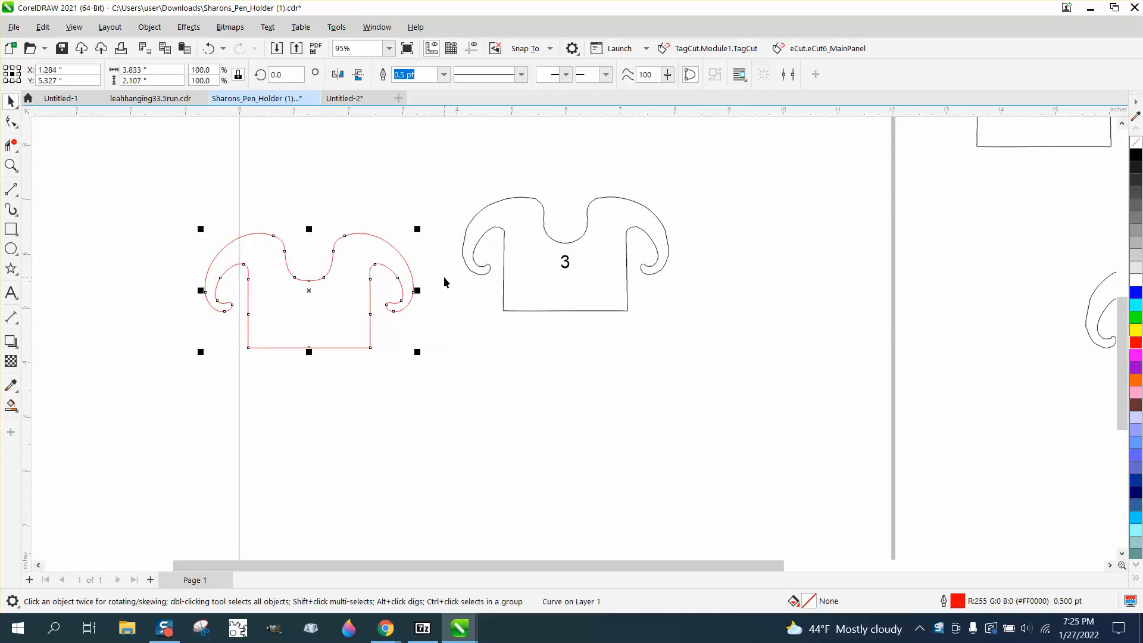
- Lock the black group numbered 3, and unlock all objects again
{"action": "left_click", "coordinate": [566, 268]}
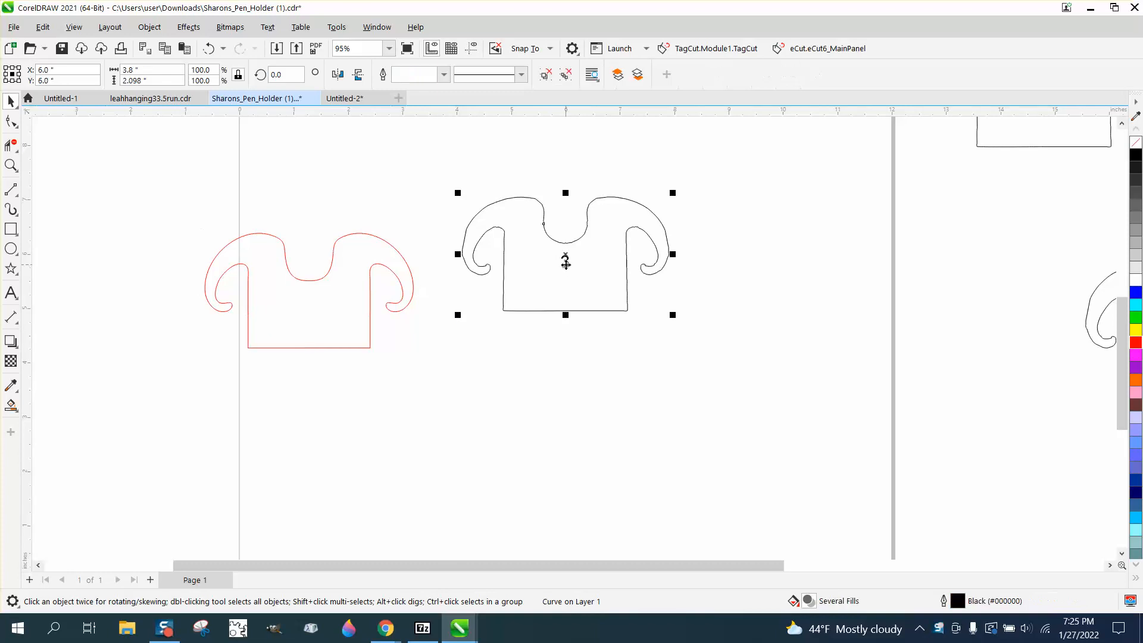
{"action": "left_click", "coordinate": [148, 28]}
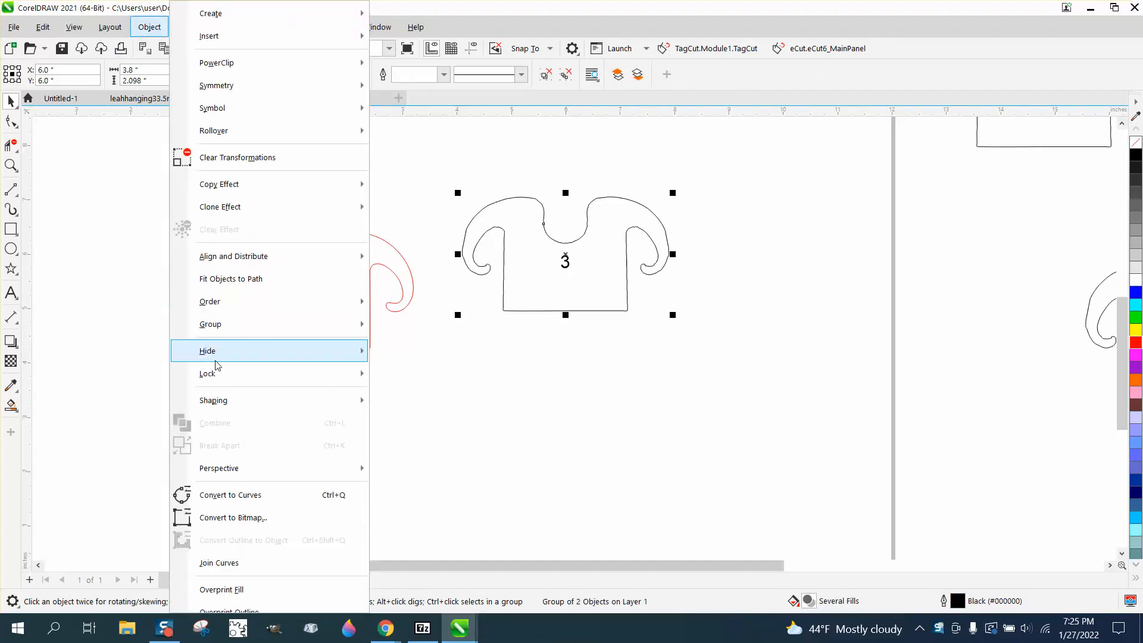
{"action": "left_click", "coordinate": [410, 372]}
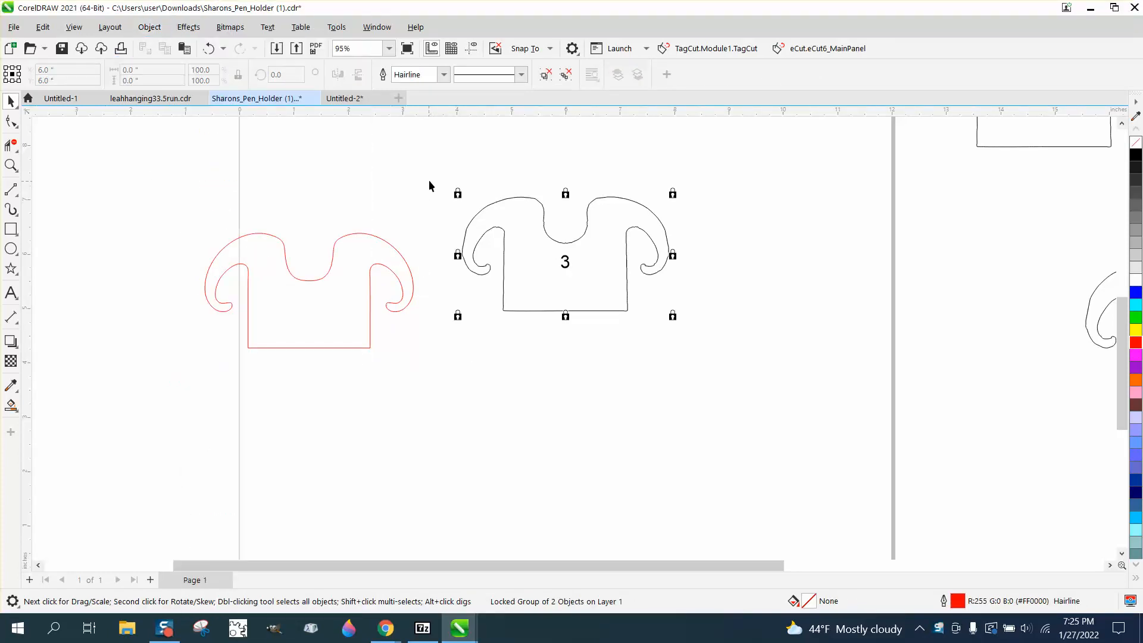
{"action": "left_click", "coordinate": [155, 29]}
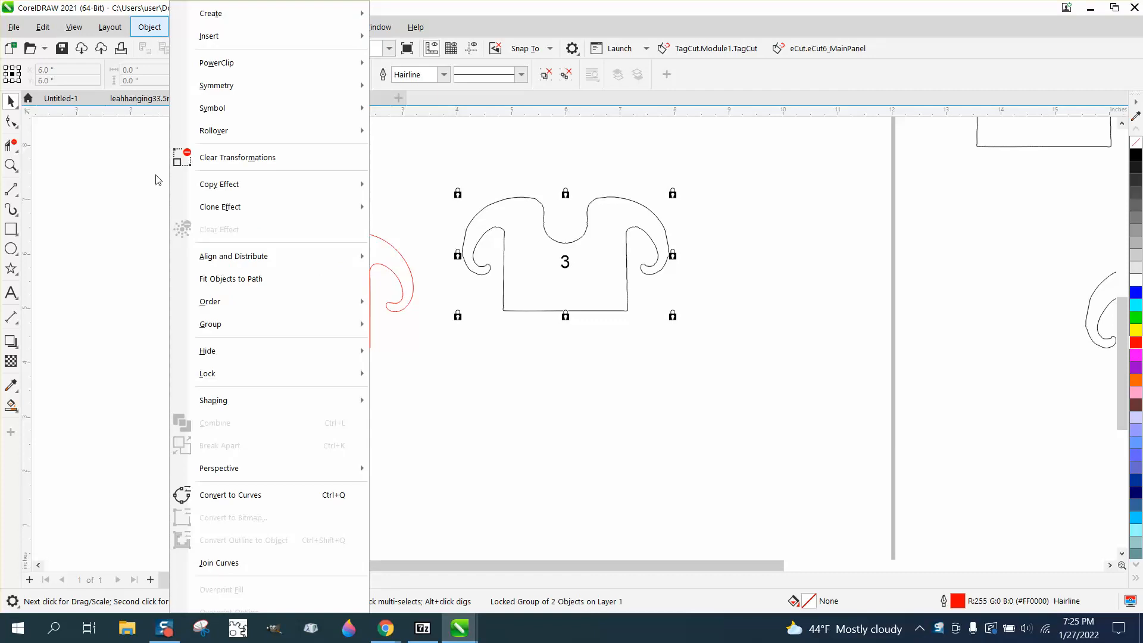
{"action": "mouse_move", "coordinate": [226, 371]}
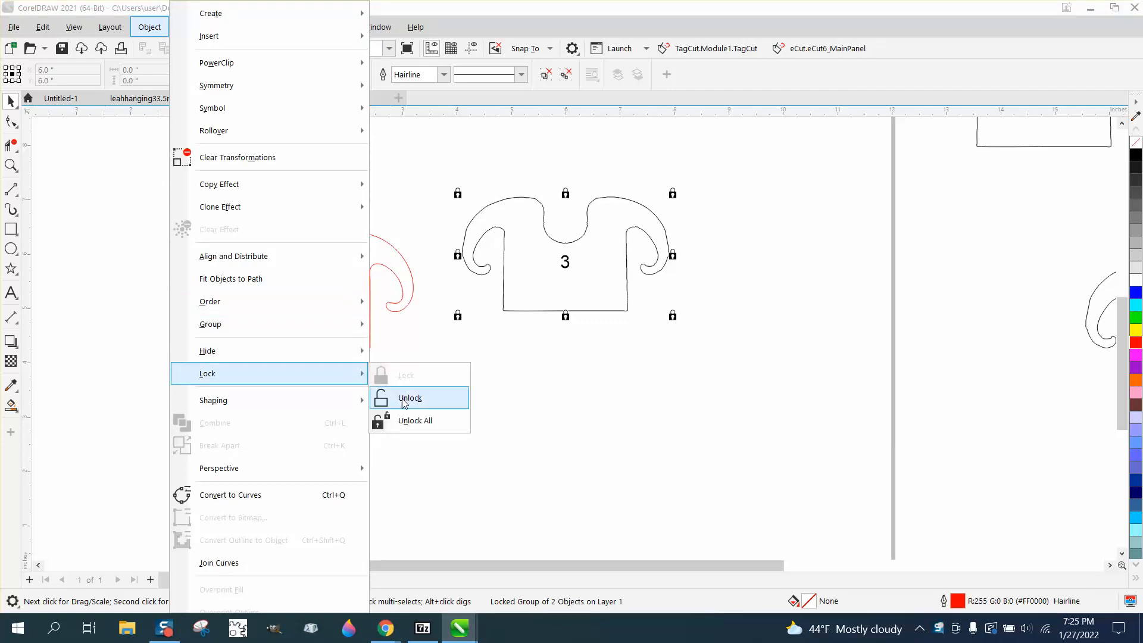
{"action": "left_click", "coordinate": [415, 422]}
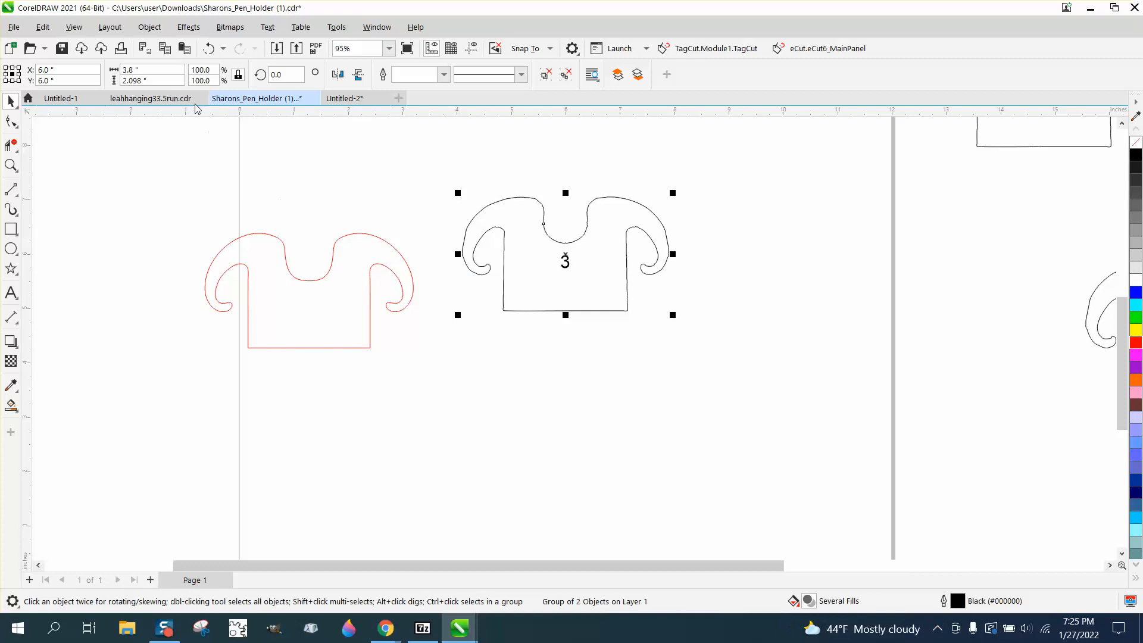
{"action": "left_click", "coordinate": [152, 29]}
{"action": "mouse_move", "coordinate": [250, 400]}
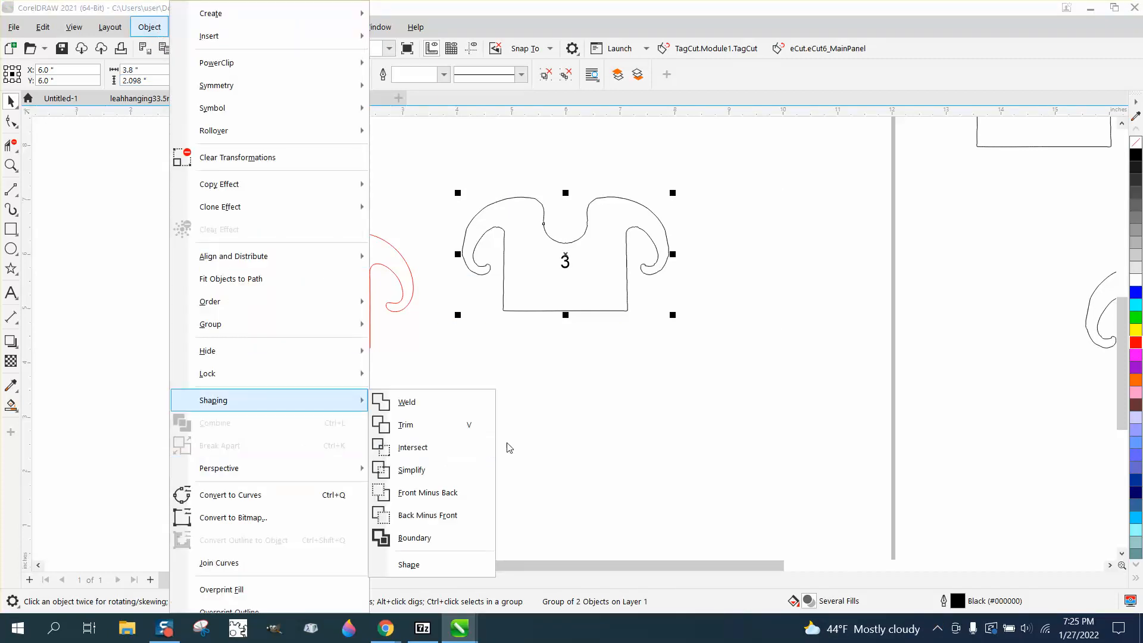
{"action": "left_click", "coordinate": [508, 444]}
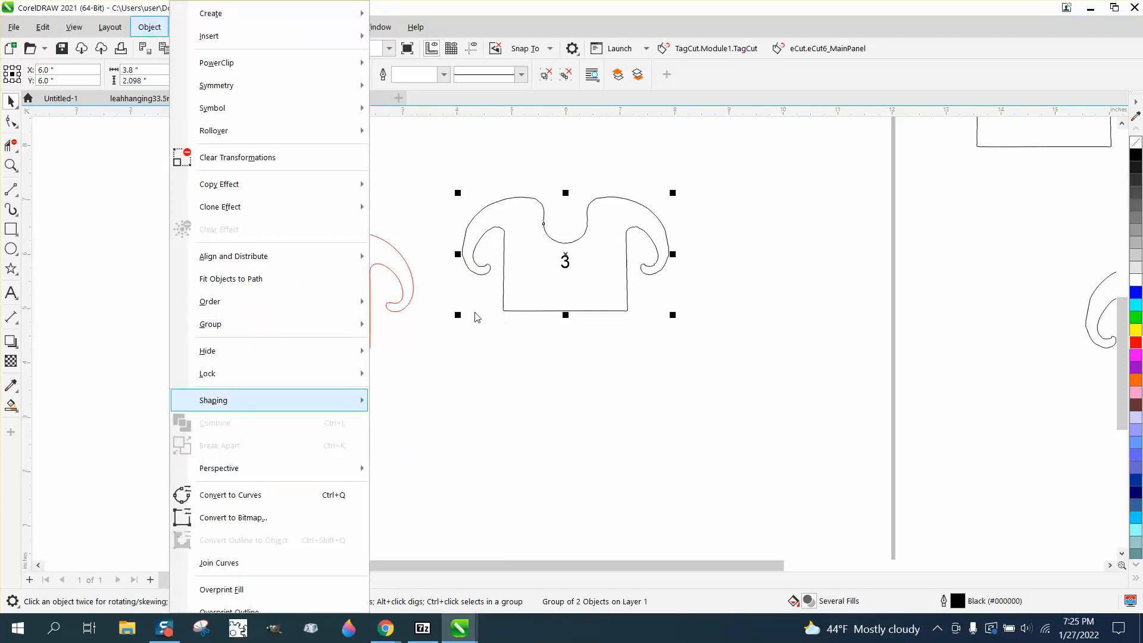
- Move the red outline straight up so it sits level with the black numbered outline
{"action": "left_click", "coordinate": [821, 477]}
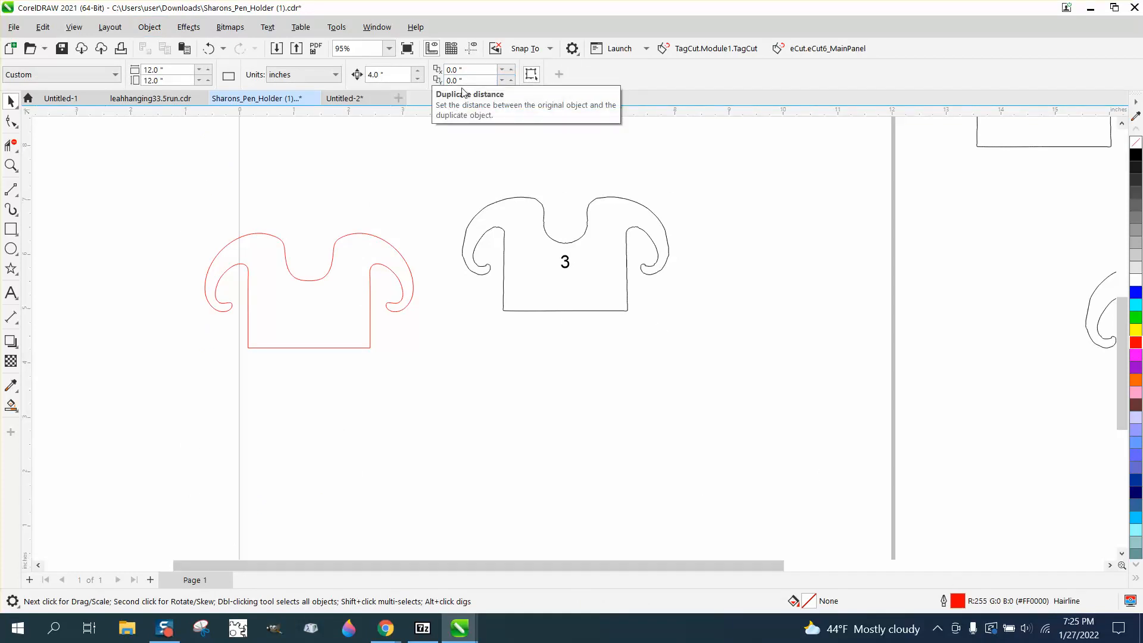
{"action": "left_click_drag", "start_coordinate": [358, 240], "coordinate": [359, 202]}
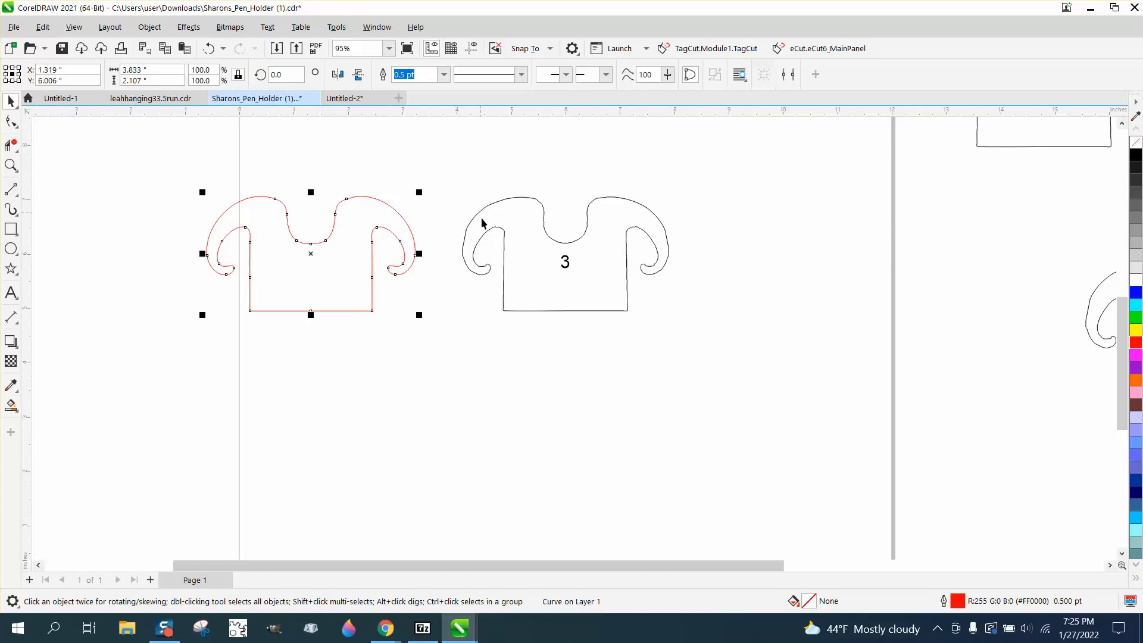
- Draw a vertical 2-point line about 2.5 inches long just left of the black outline
{"action": "left_click", "coordinate": [11, 165]}
{"action": "left_click_drag", "start_coordinate": [409, 176], "coordinate": [737, 346]}
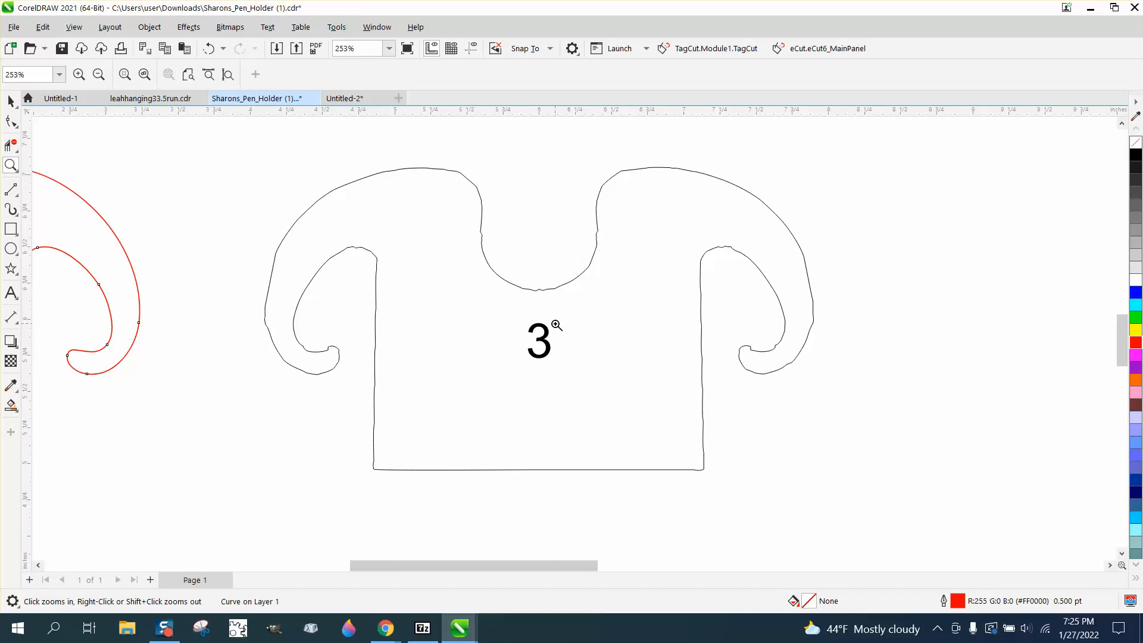
{"action": "left_click", "coordinate": [17, 150]}
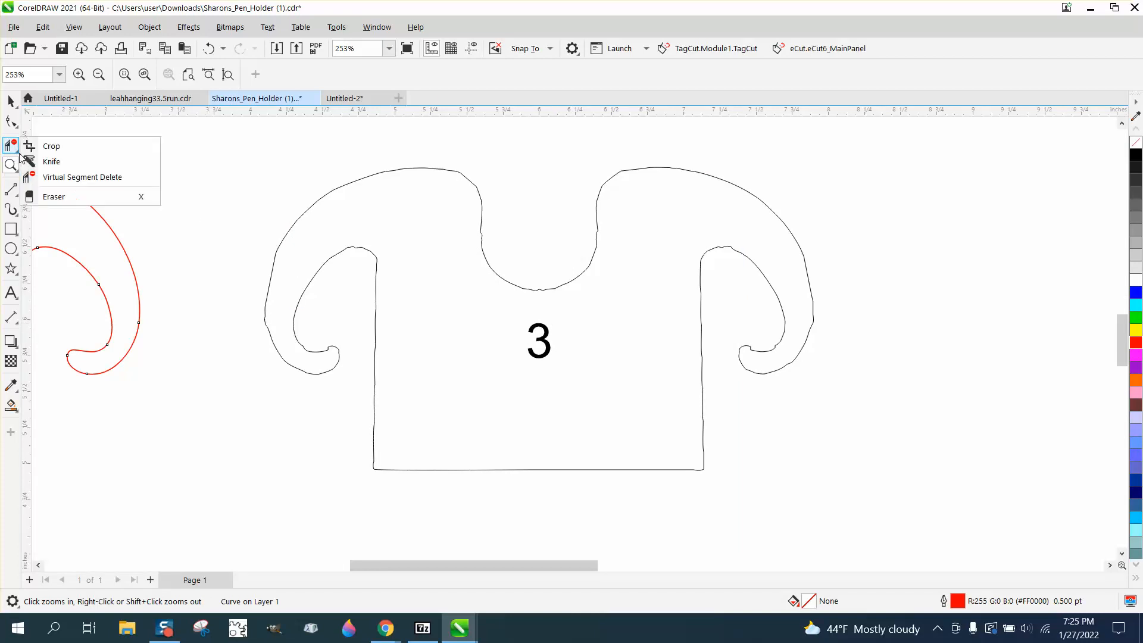
{"action": "left_click", "coordinate": [13, 191]}
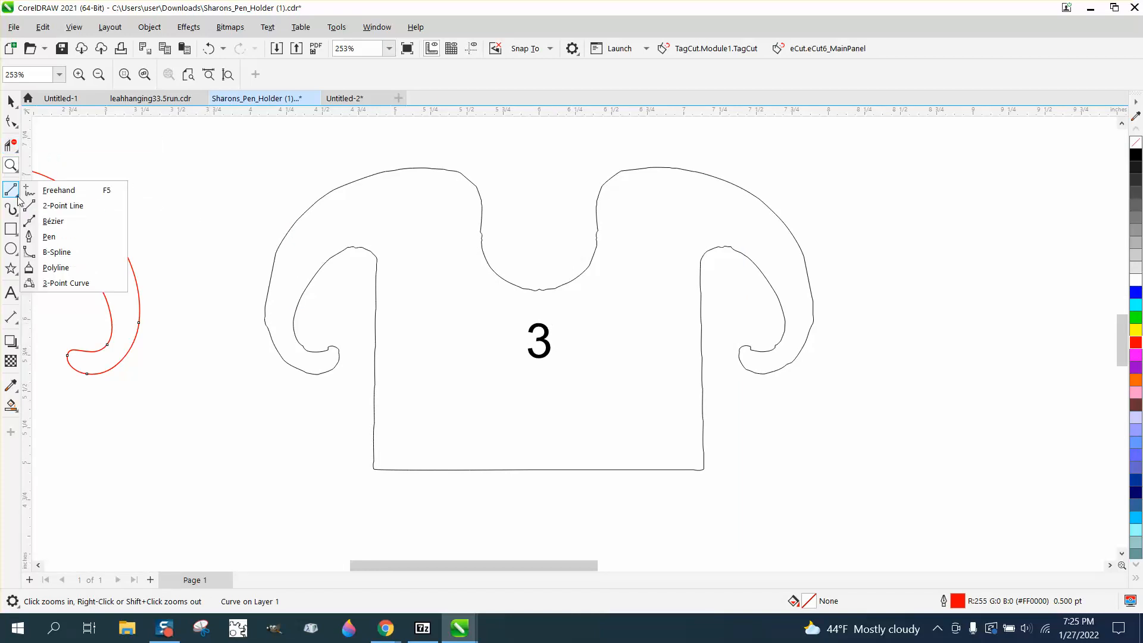
{"action": "left_click", "coordinate": [59, 202]}
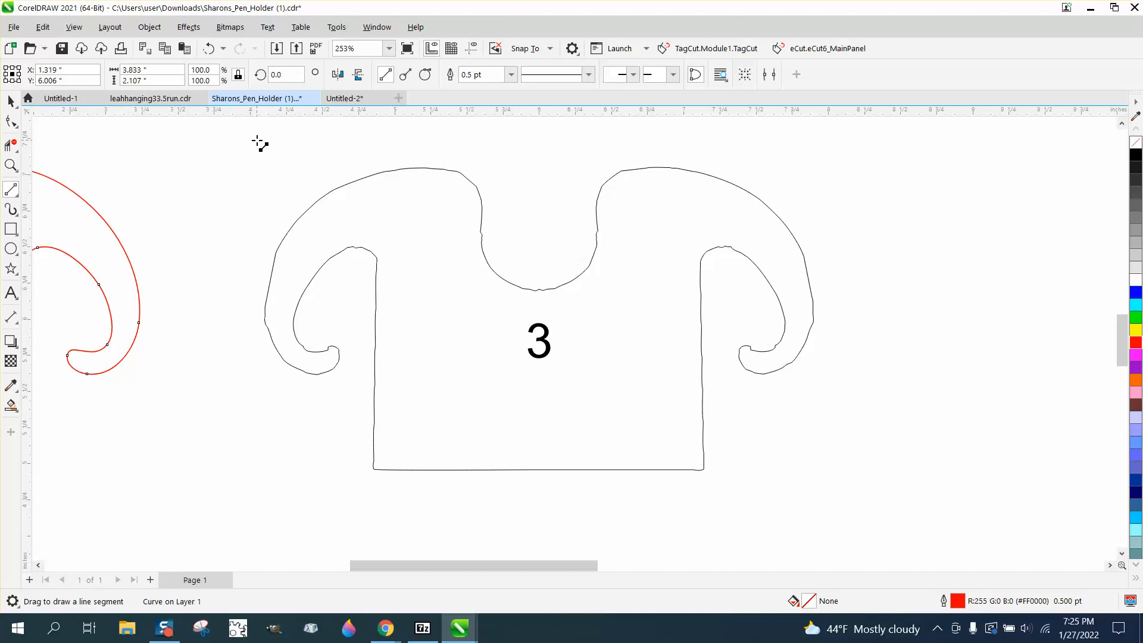
{"action": "left_click_drag", "start_coordinate": [257, 143], "coordinate": [256, 503]}
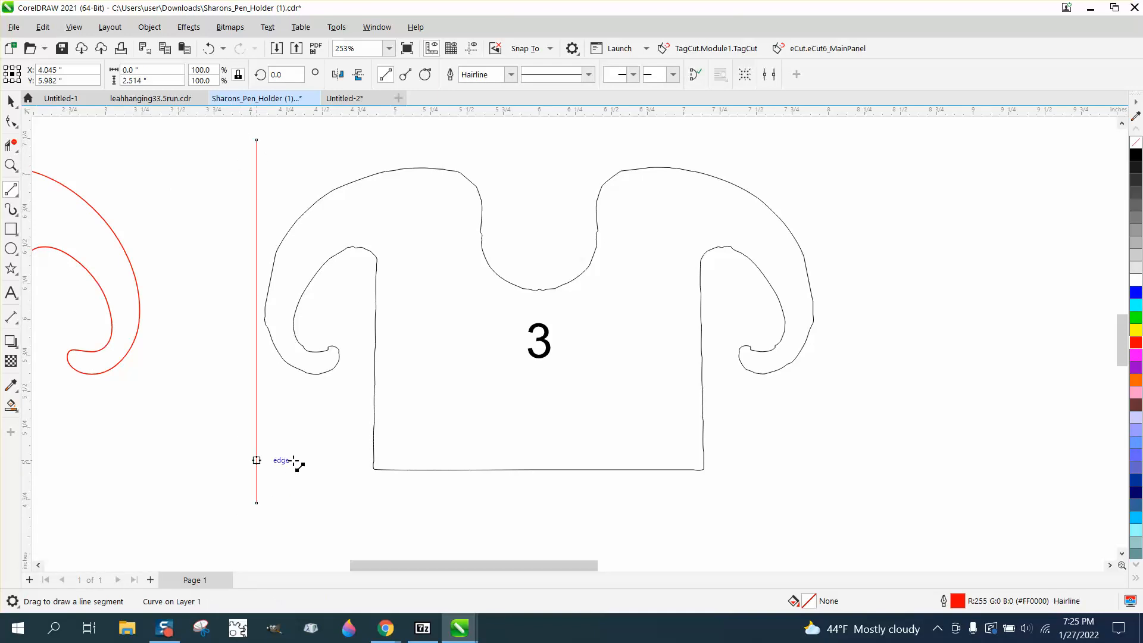
- Center the vertical line on the page so it runs through the middle of the black outline
{"action": "left_click", "coordinate": [11, 101]}
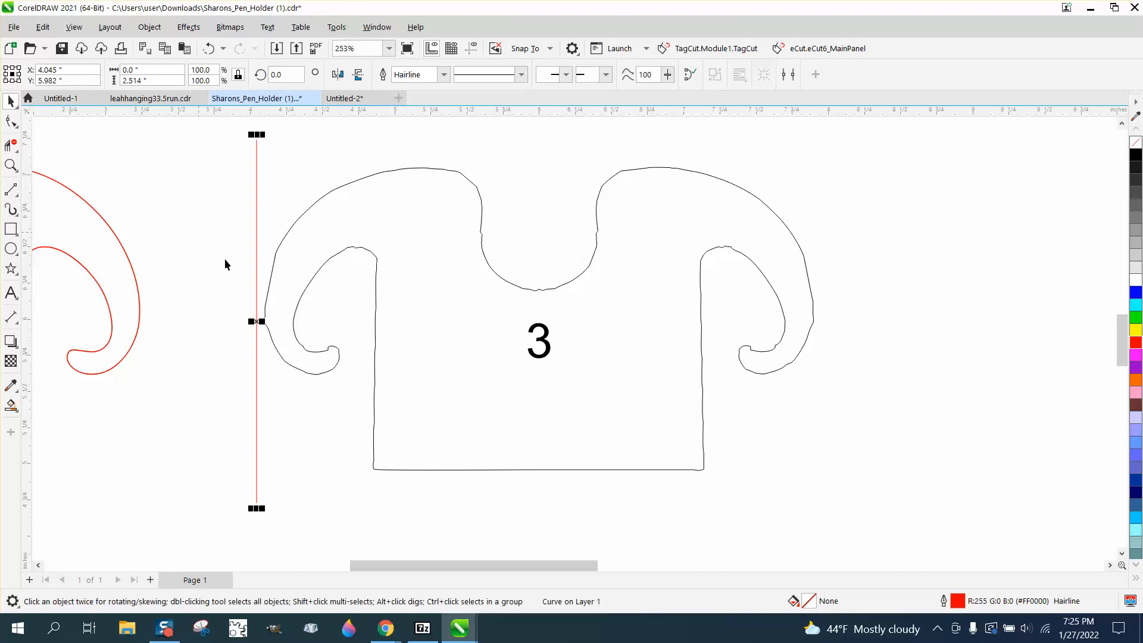
{"action": "left_click_drag", "start_coordinate": [256, 322], "coordinate": [419, 329]}
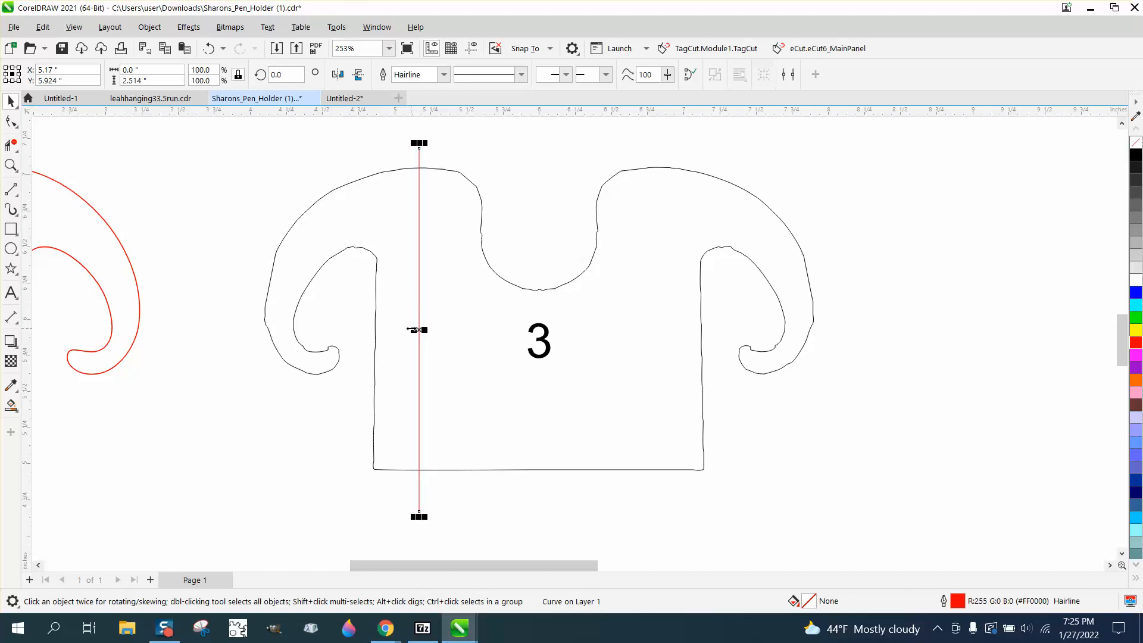
{"action": "left_click", "coordinate": [17, 108]}
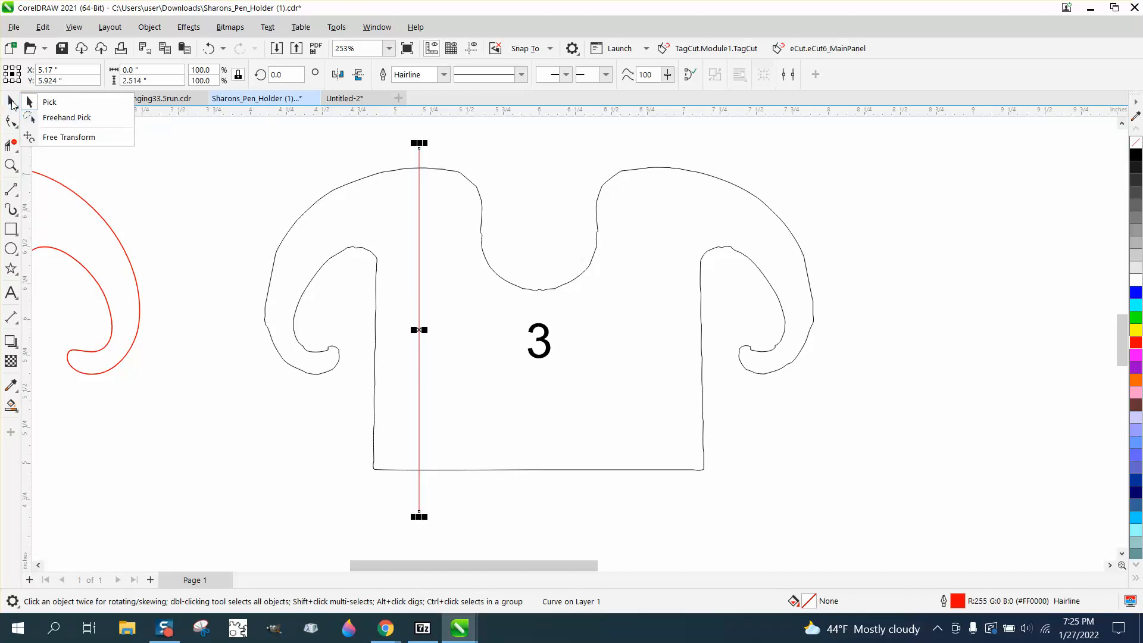
{"action": "left_click", "coordinate": [468, 188]}
{"action": "left_click", "coordinate": [471, 184]}
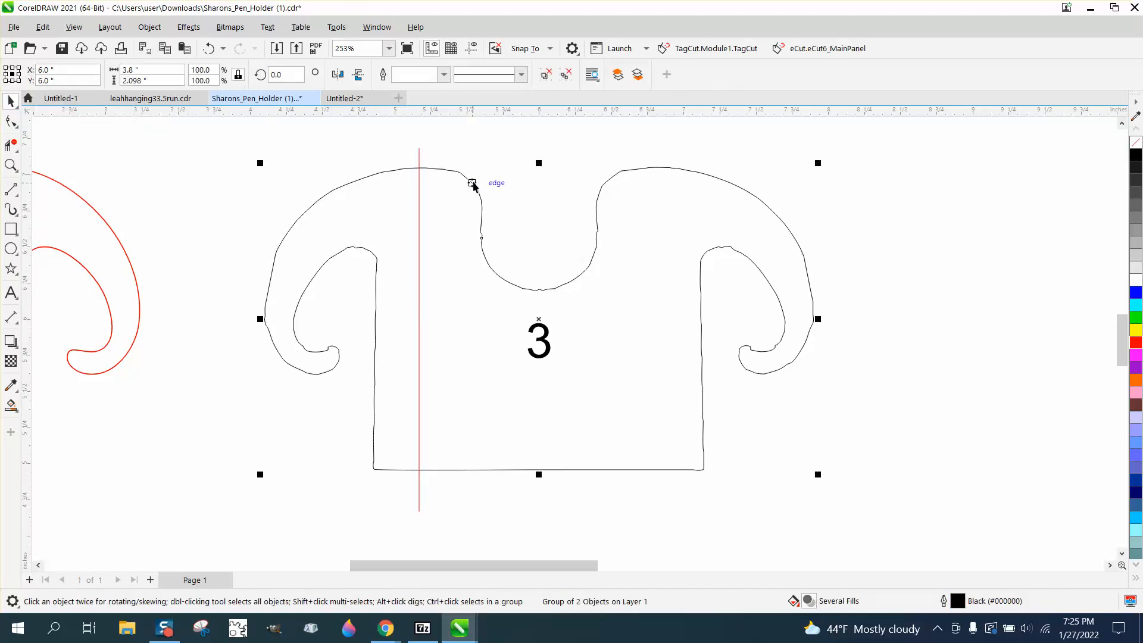
{"action": "left_click", "coordinate": [494, 204]}
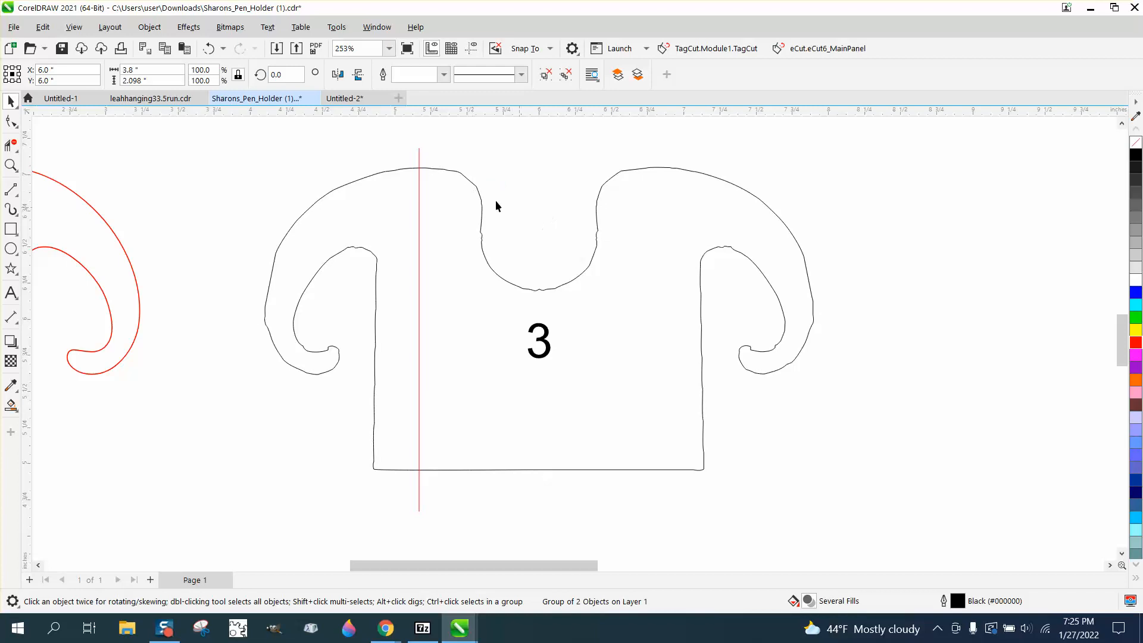
{"action": "left_click", "coordinate": [419, 161]}
{"action": "key", "text": "p"}
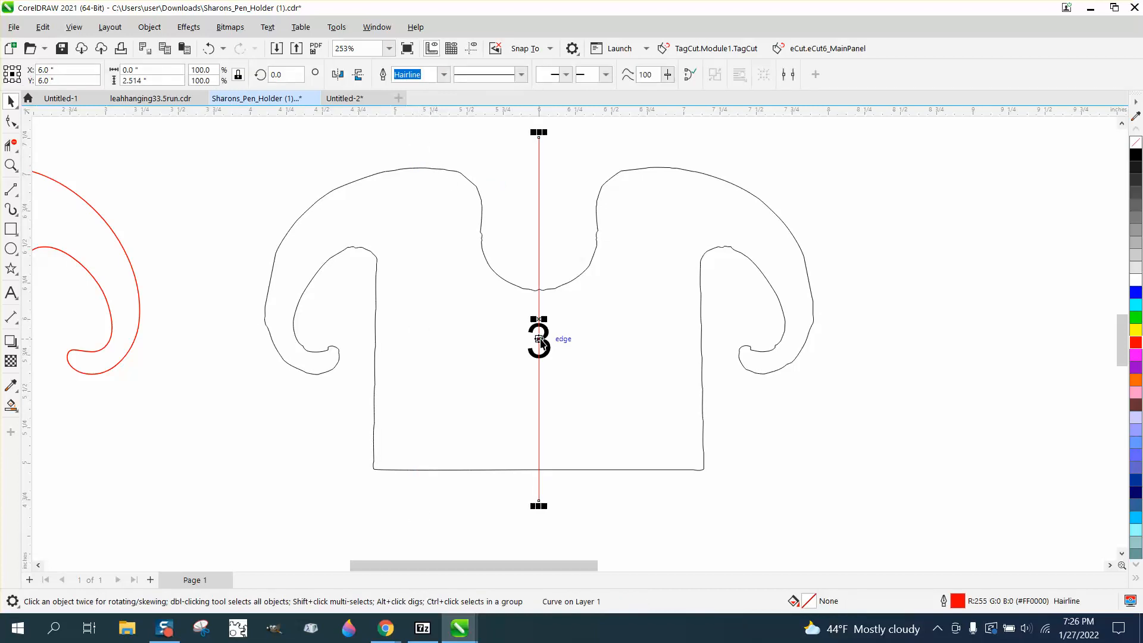
- Delete the half of the black outline right of the center line with Virtual Segment Delete
{"action": "left_click", "coordinate": [11, 145]}
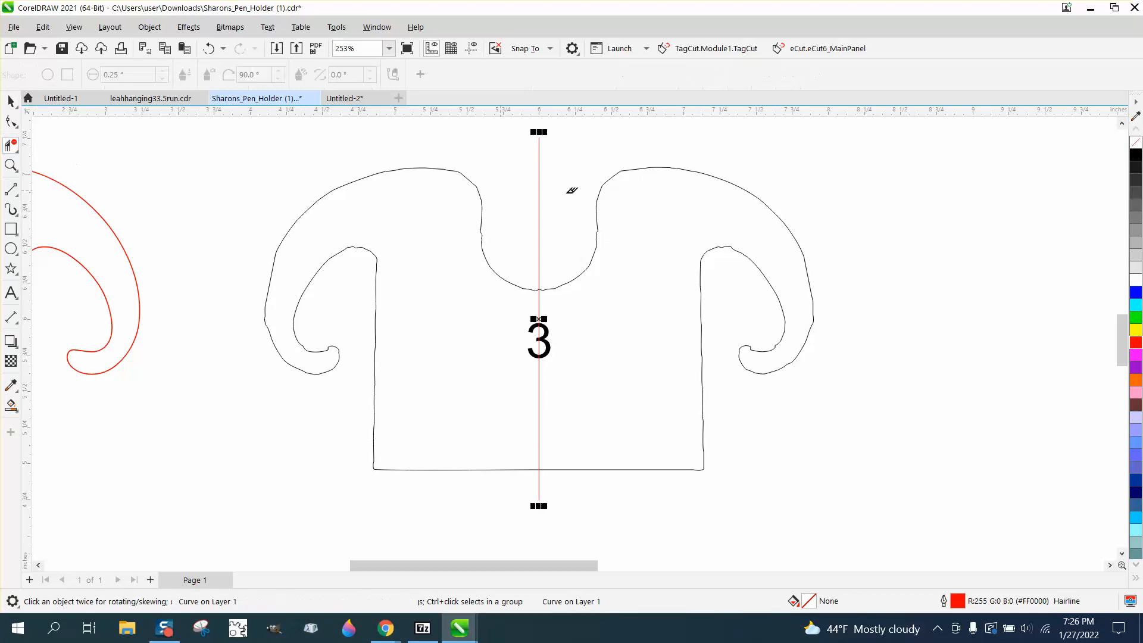
{"action": "left_click_drag", "start_coordinate": [592, 153], "coordinate": [631, 405]}
{"action": "left_click_drag", "start_coordinate": [904, 494], "coordinate": [909, 496]}
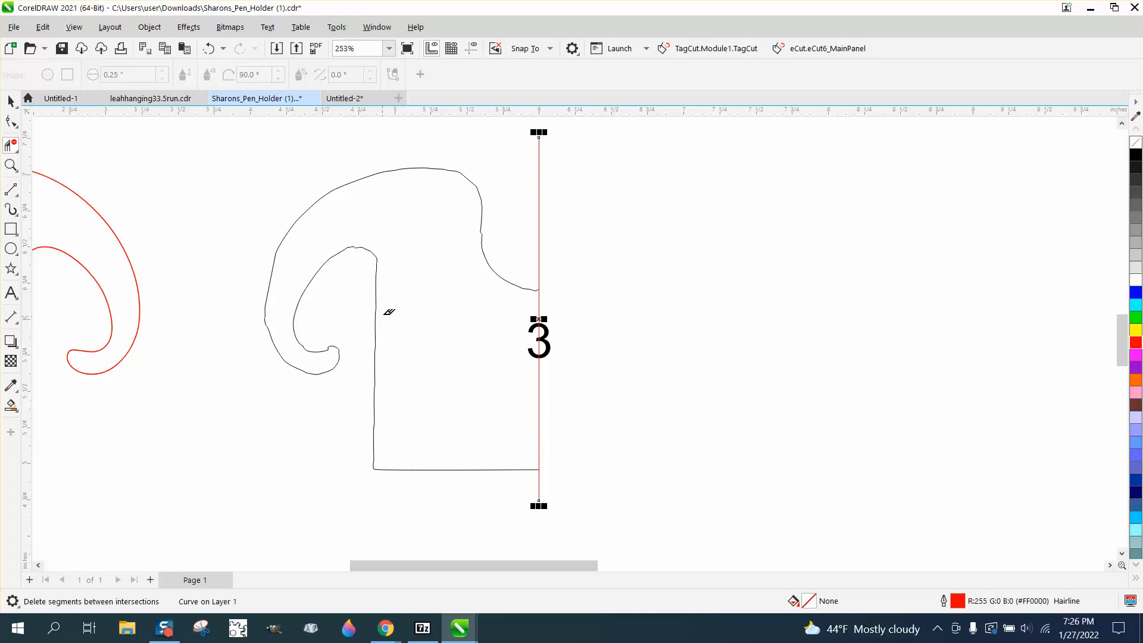
{"action": "left_click", "coordinate": [17, 126]}
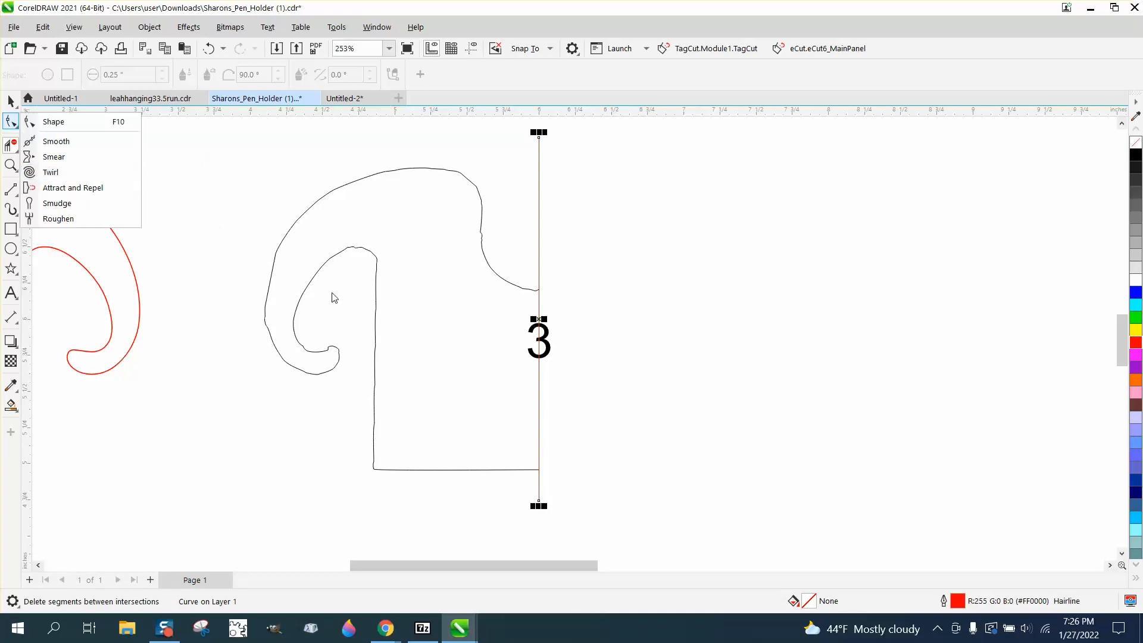
{"action": "left_click", "coordinate": [71, 122]}
{"action": "left_click", "coordinate": [378, 306]}
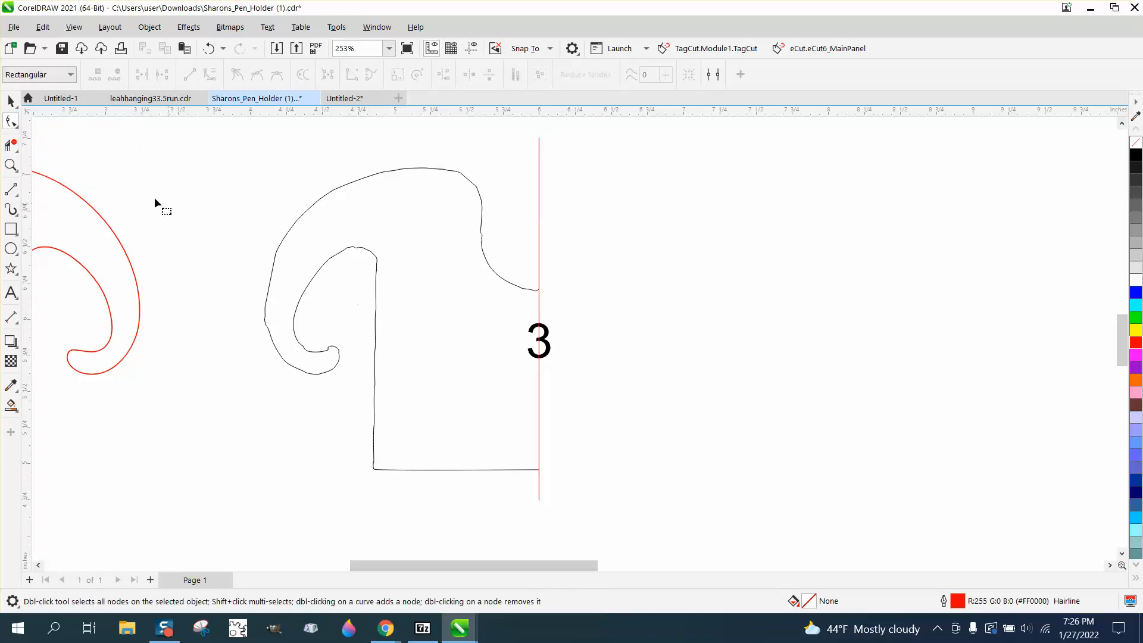
- Ungroup the remaining half outline from the number 3
{"action": "left_click", "coordinate": [11, 101]}
{"action": "left_click", "coordinate": [347, 188]}
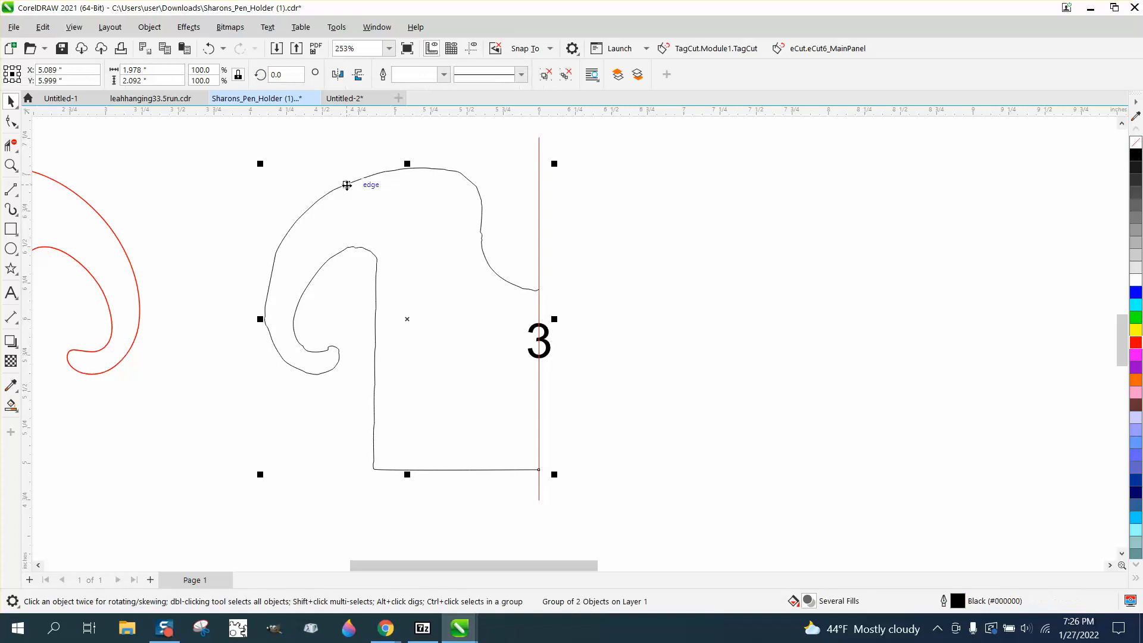
{"action": "left_click", "coordinate": [150, 27]}
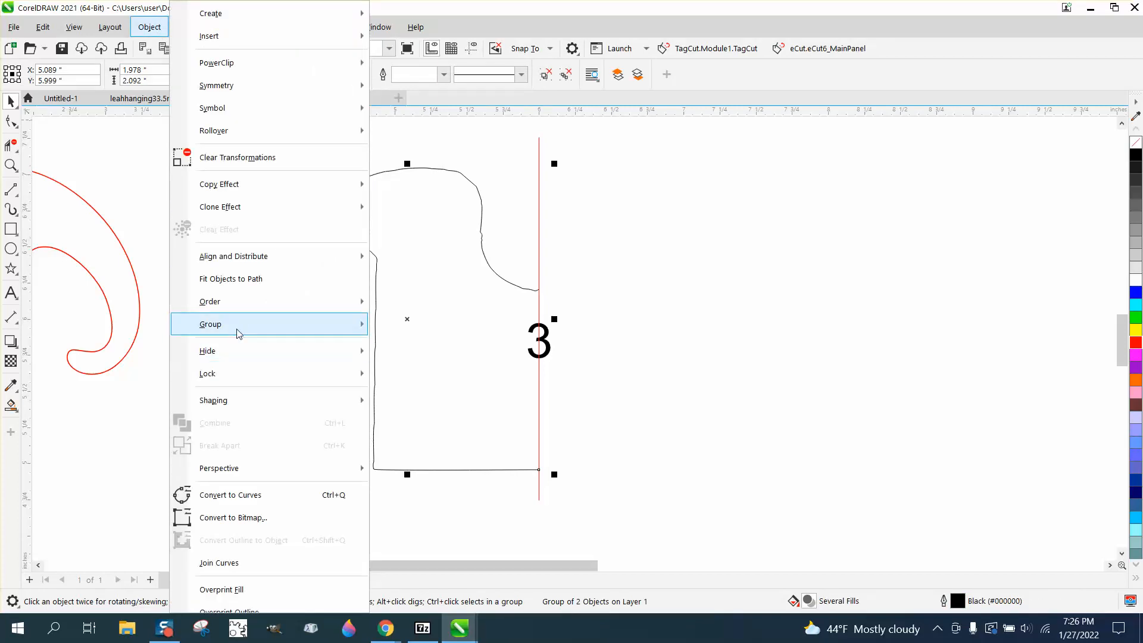
{"action": "mouse_move", "coordinate": [237, 328]}
{"action": "left_click", "coordinate": [400, 349]}
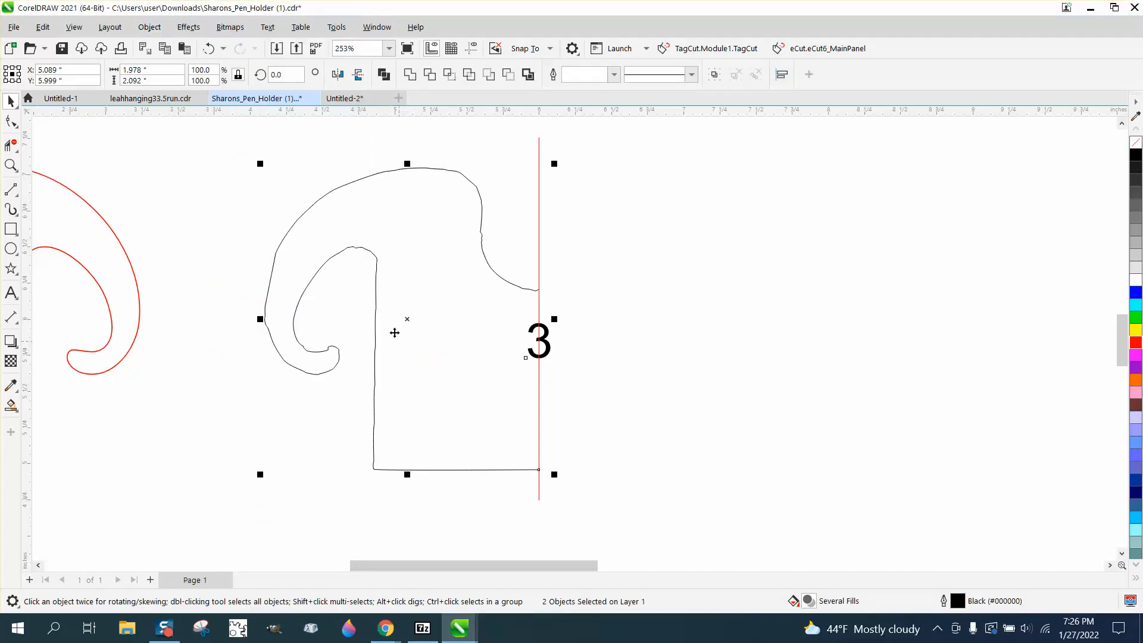
- Move the number 3 off the center line and delete it
{"action": "left_click", "coordinate": [156, 29]}
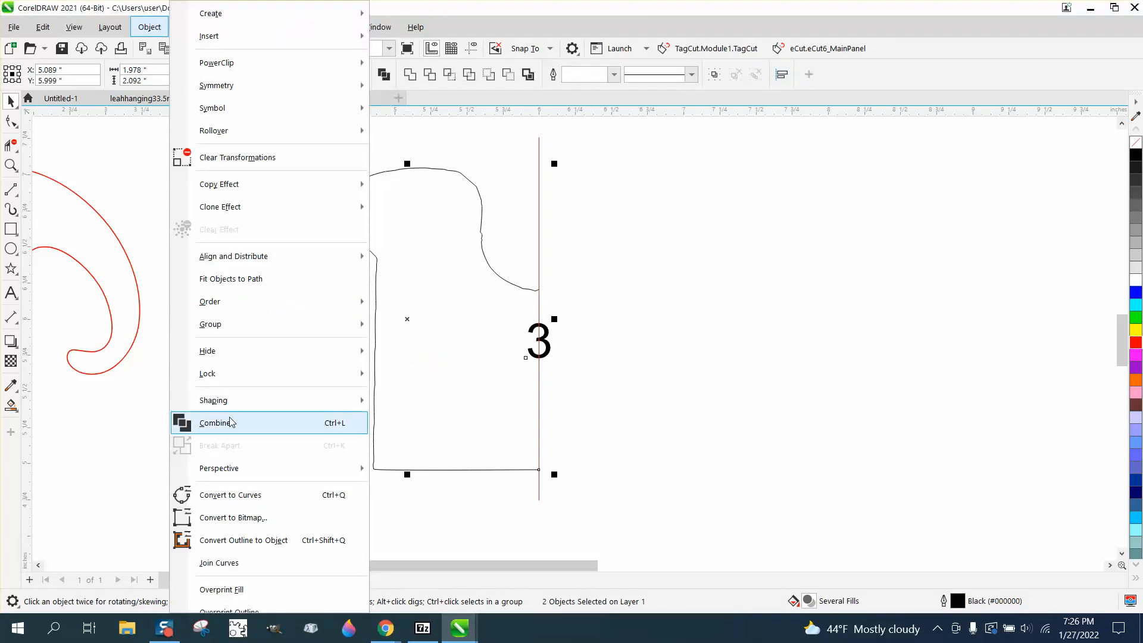
{"action": "left_click", "coordinate": [574, 393]}
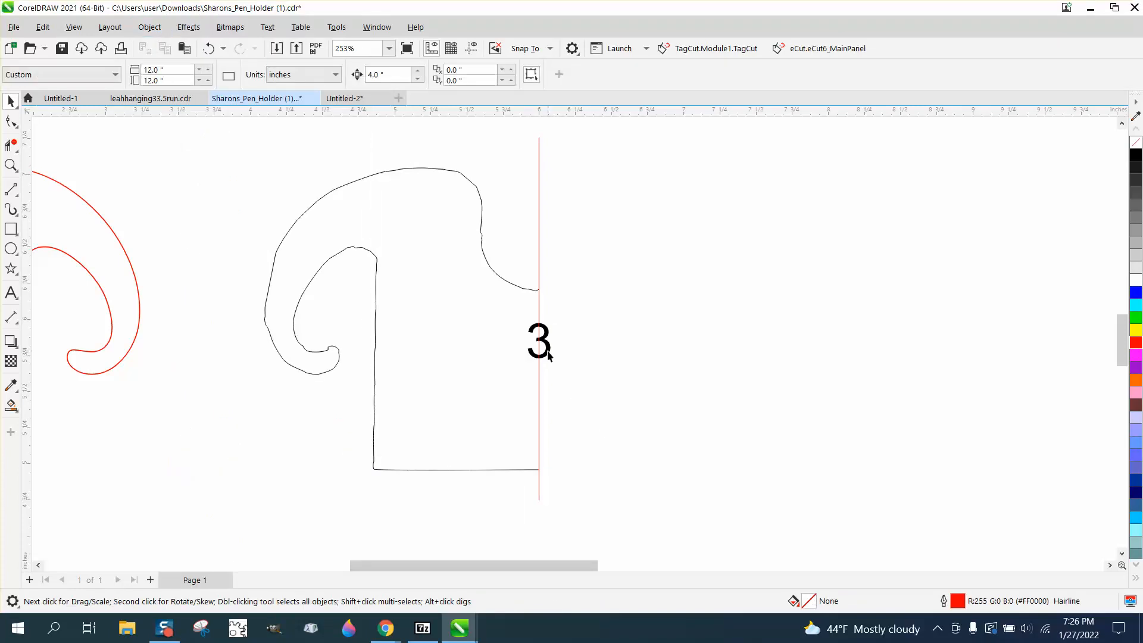
{"action": "left_click_drag", "start_coordinate": [548, 355], "coordinate": [695, 360]}
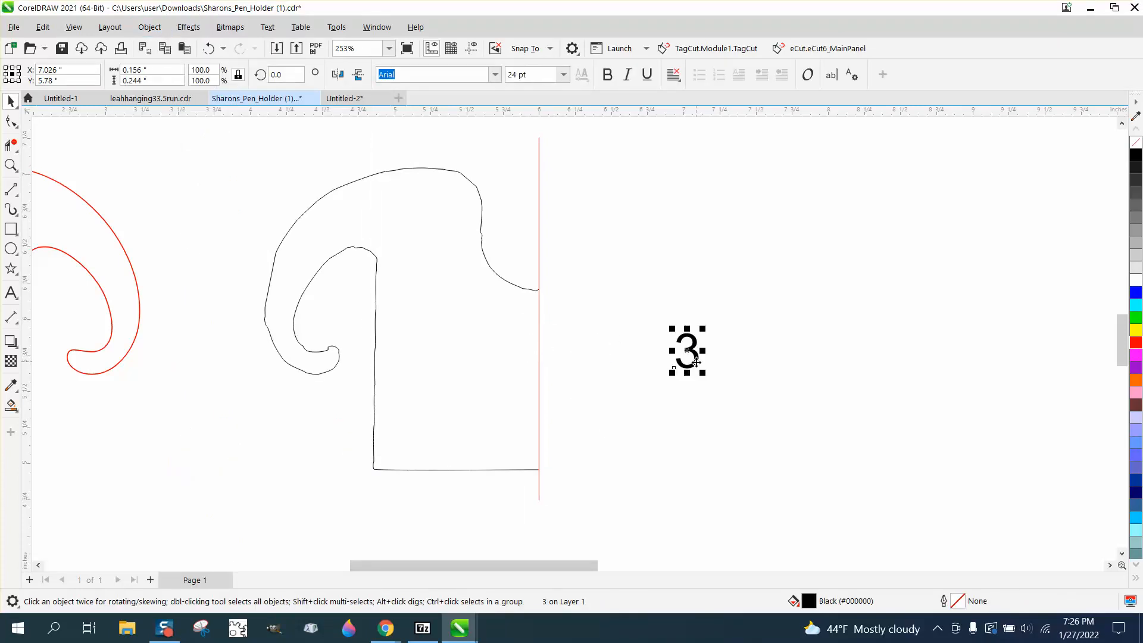
{"action": "key", "text": "Delete"}
- Place a horizontal guideline at about 4.955 inches along the half outline's bottom edge and a vertical one at about 4.856 inches along its straight side
{"action": "left_click", "coordinate": [504, 285]}
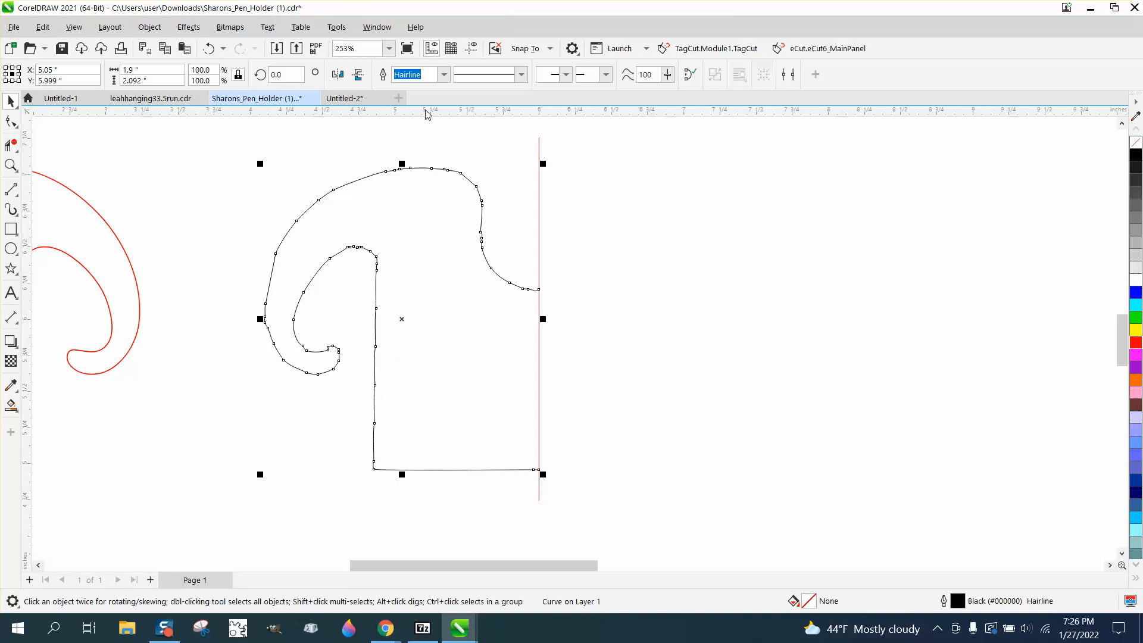
{"action": "left_click_drag", "start_coordinate": [434, 432], "coordinate": [502, 471]}
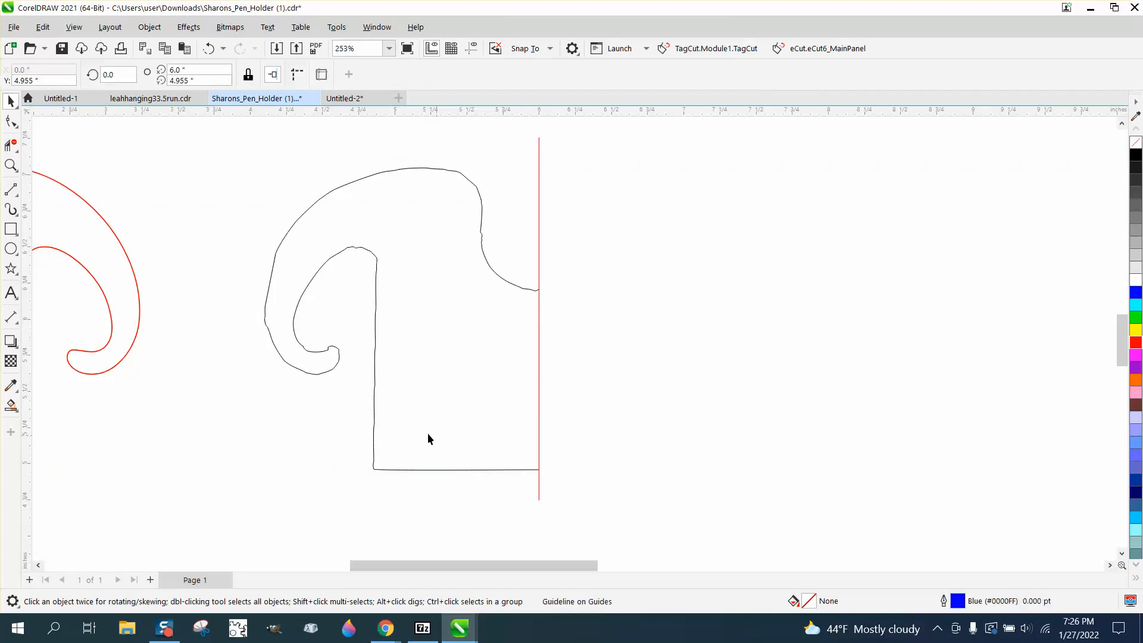
{"action": "left_click", "coordinate": [476, 53]}
{"action": "left_click_drag", "start_coordinate": [364, 478], "coordinate": [374, 471]}
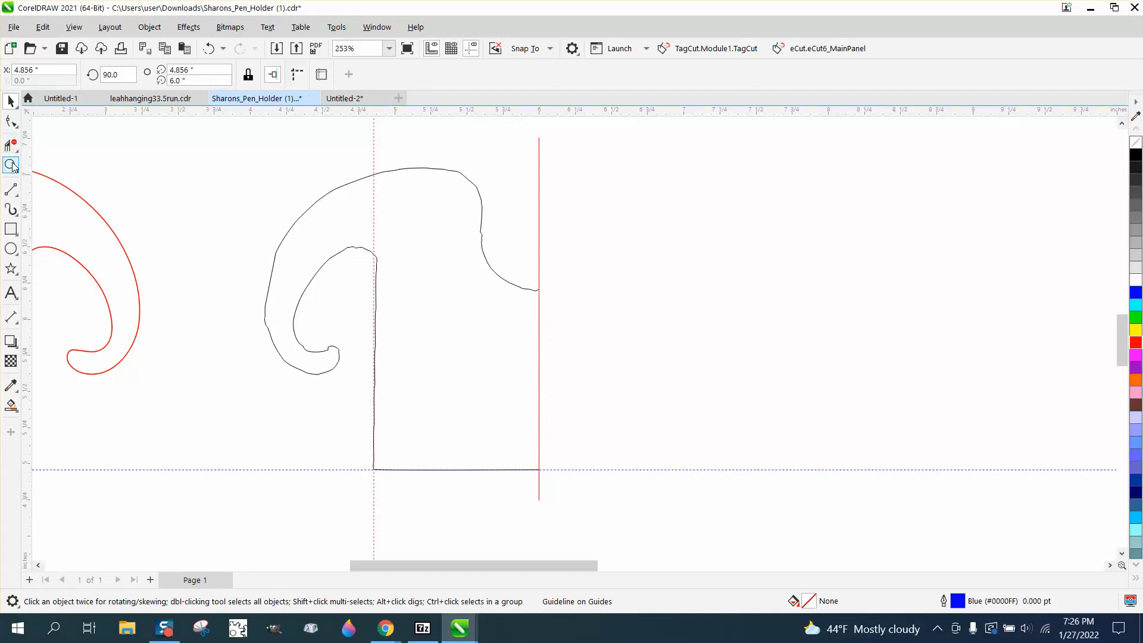
{"action": "left_click_drag", "start_coordinate": [333, 229], "coordinate": [419, 294]}
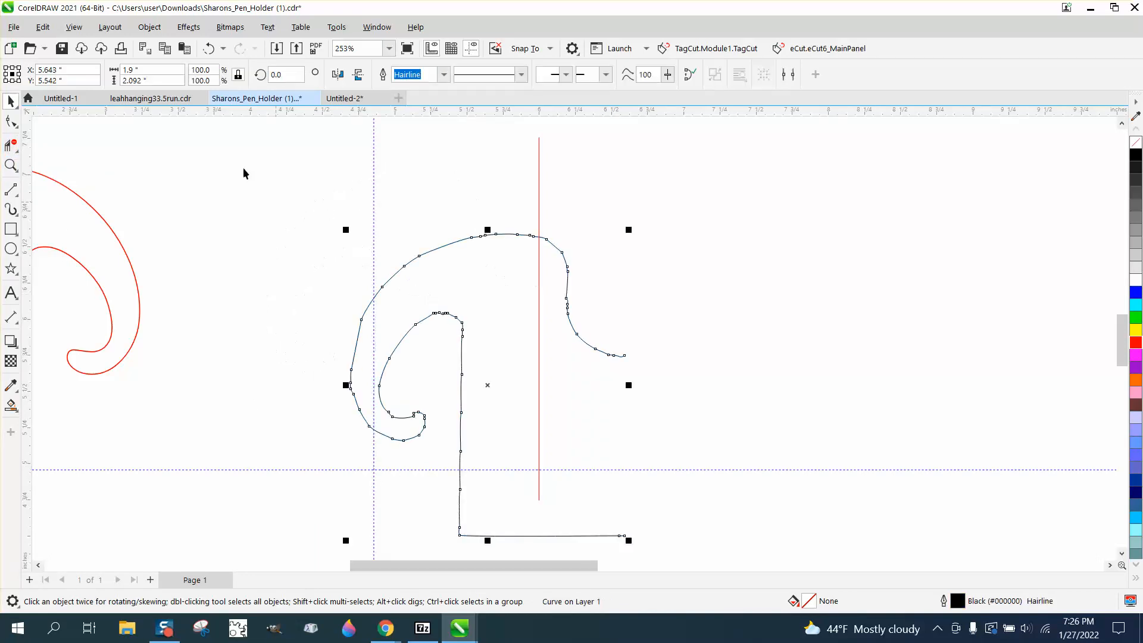
{"action": "left_click", "coordinate": [209, 48]}
- Break the half outline apart at the corner node where the inner curl meets the straight side
{"action": "left_click", "coordinate": [11, 166]}
{"action": "scroll", "coordinate": [327, 245], "scroll_direction": "up", "scroll_amount": 6}
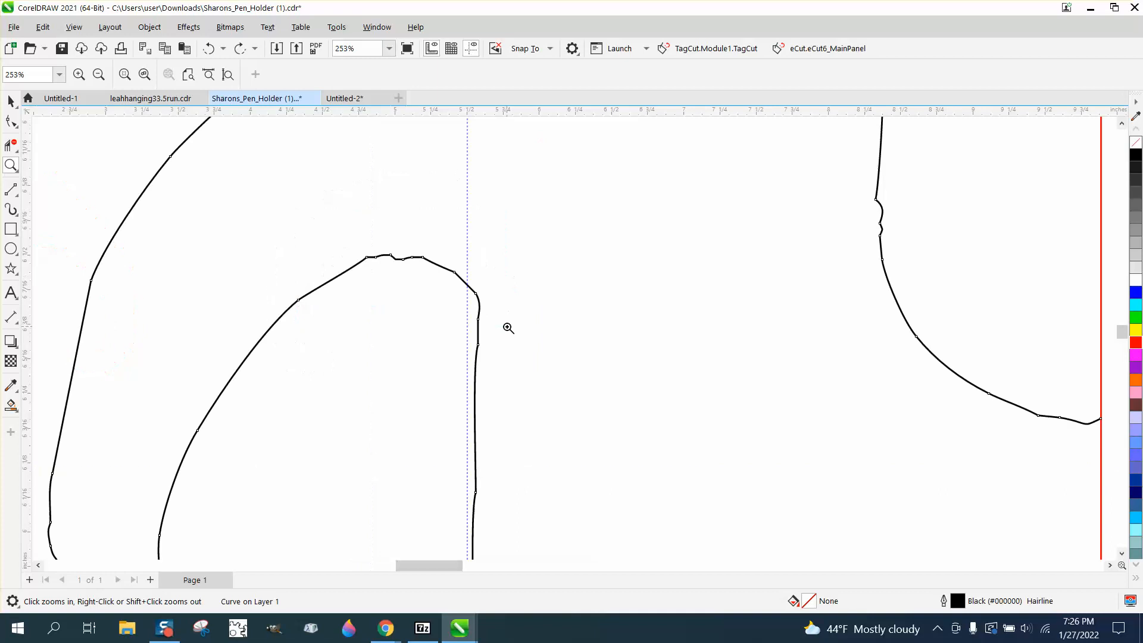
{"action": "left_click", "coordinate": [11, 121]}
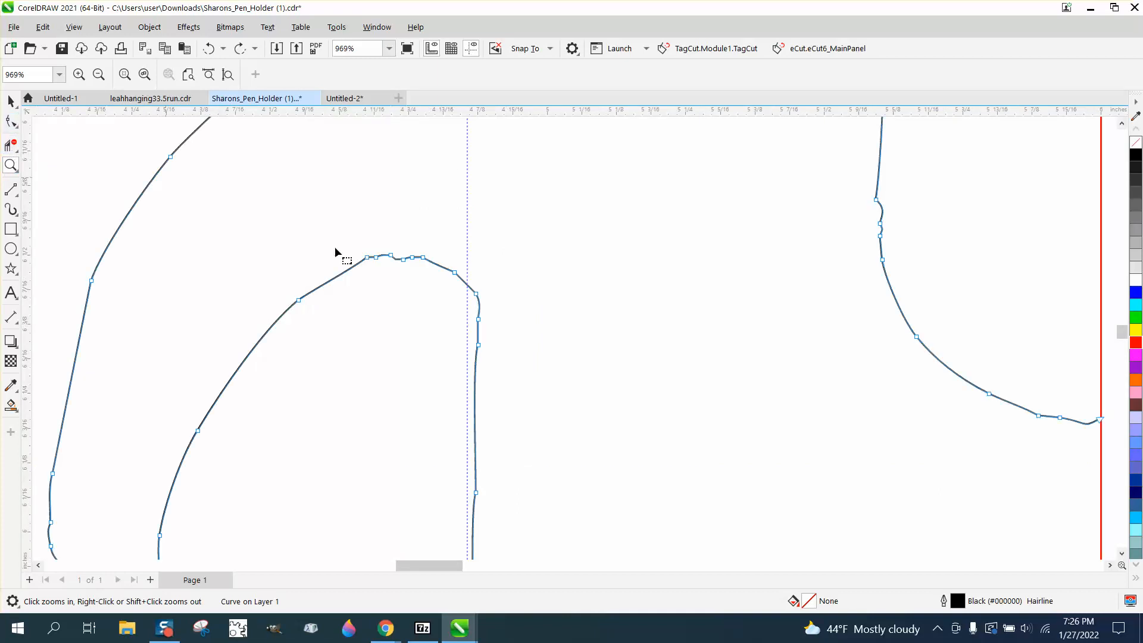
{"action": "left_click_drag", "start_coordinate": [474, 306], "coordinate": [470, 303]}
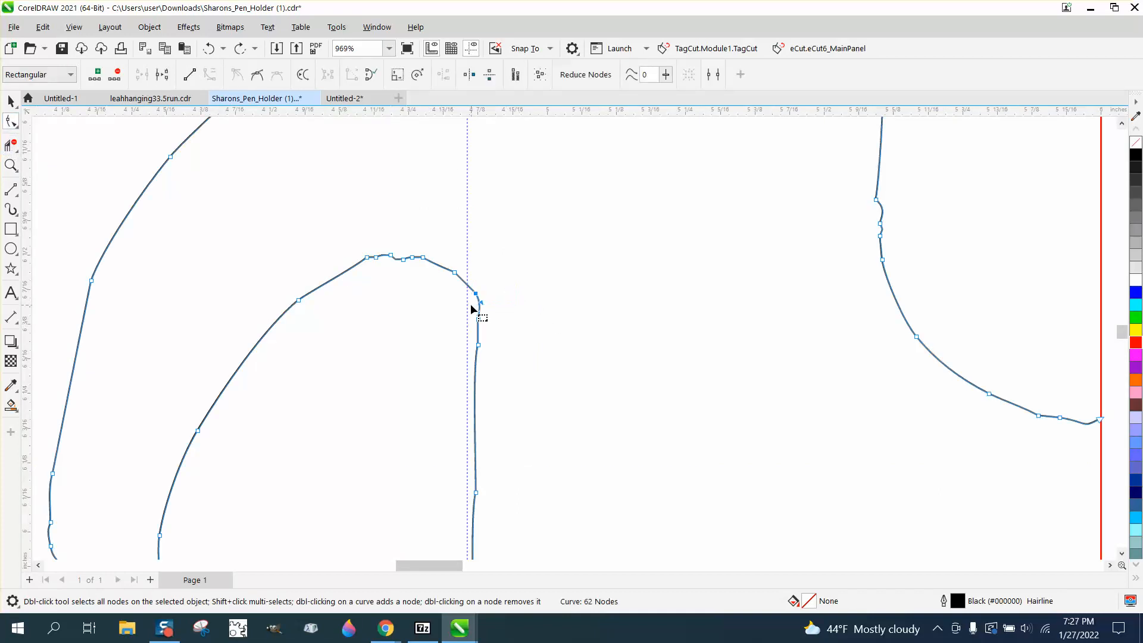
{"action": "right_click", "coordinate": [476, 295]}
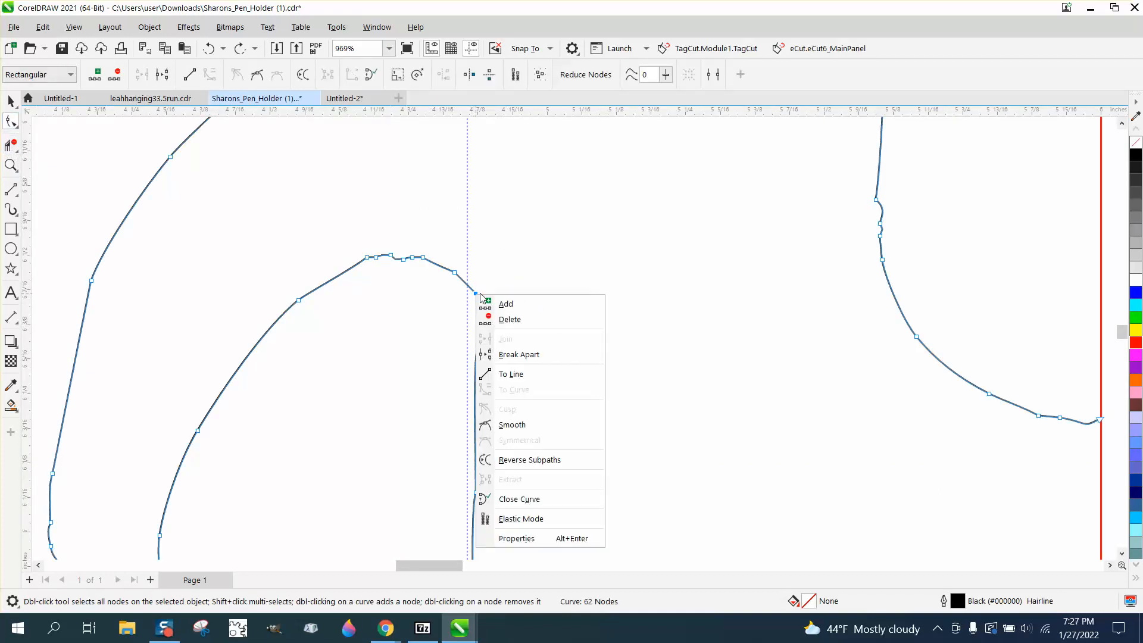
{"action": "left_click", "coordinate": [521, 354]}
{"action": "scroll", "coordinate": [506, 324], "scroll_direction": "down", "scroll_amount": 5}
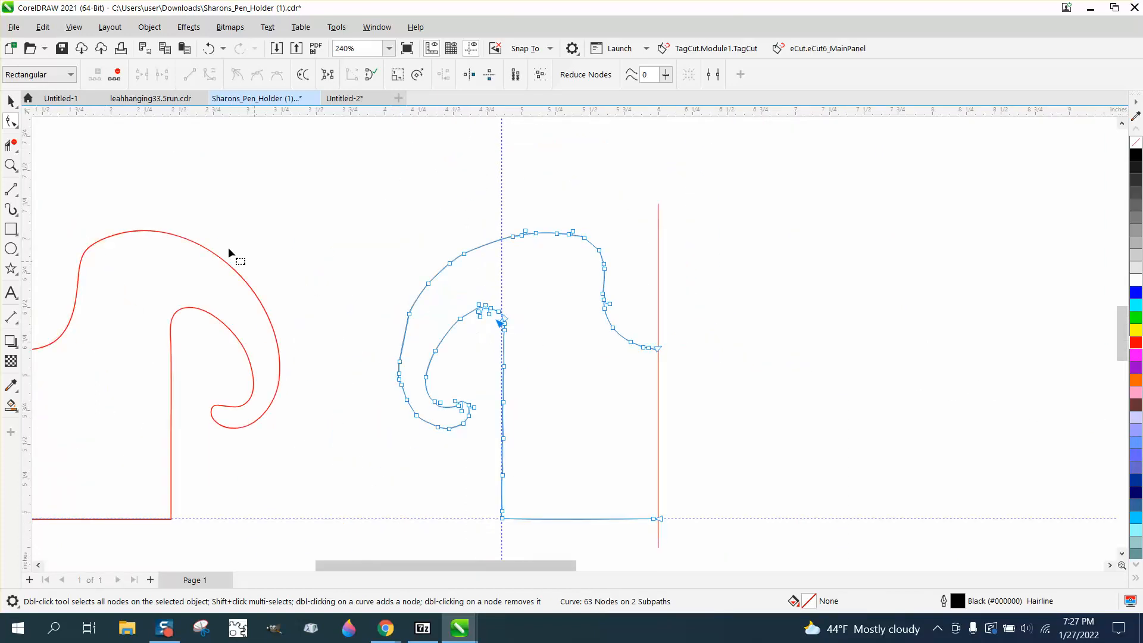
- Remove the bumpy straight side and bottom edge of the half outline with Virtual Segment Delete
{"action": "left_click", "coordinate": [11, 146]}
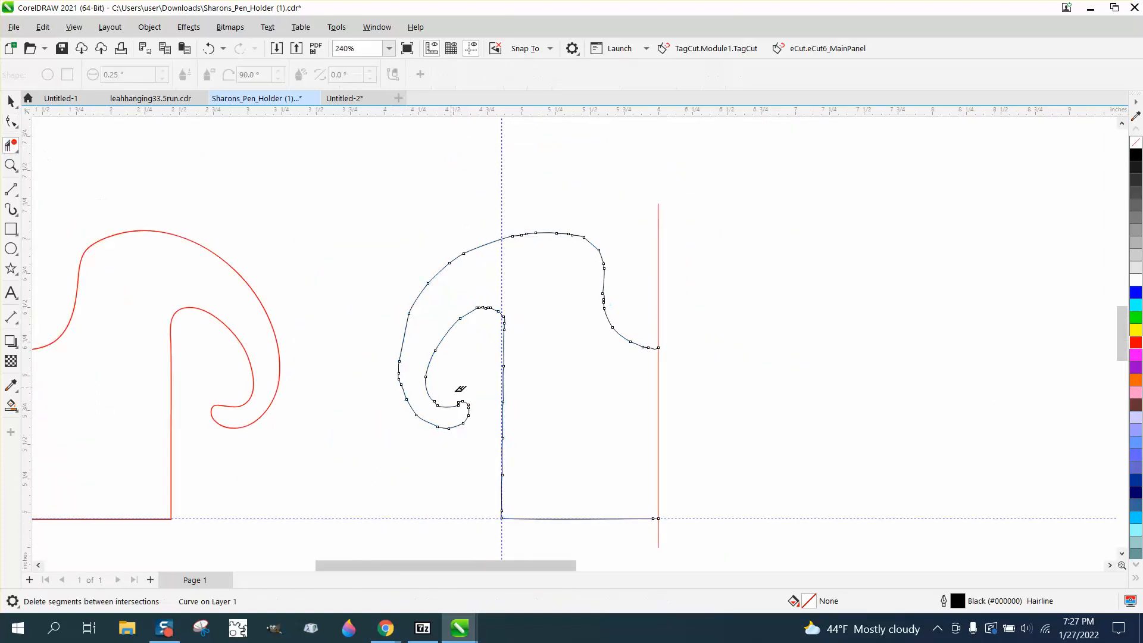
{"action": "left_click", "coordinate": [503, 393]}
{"action": "left_click_drag", "start_coordinate": [475, 487], "coordinate": [534, 498]}
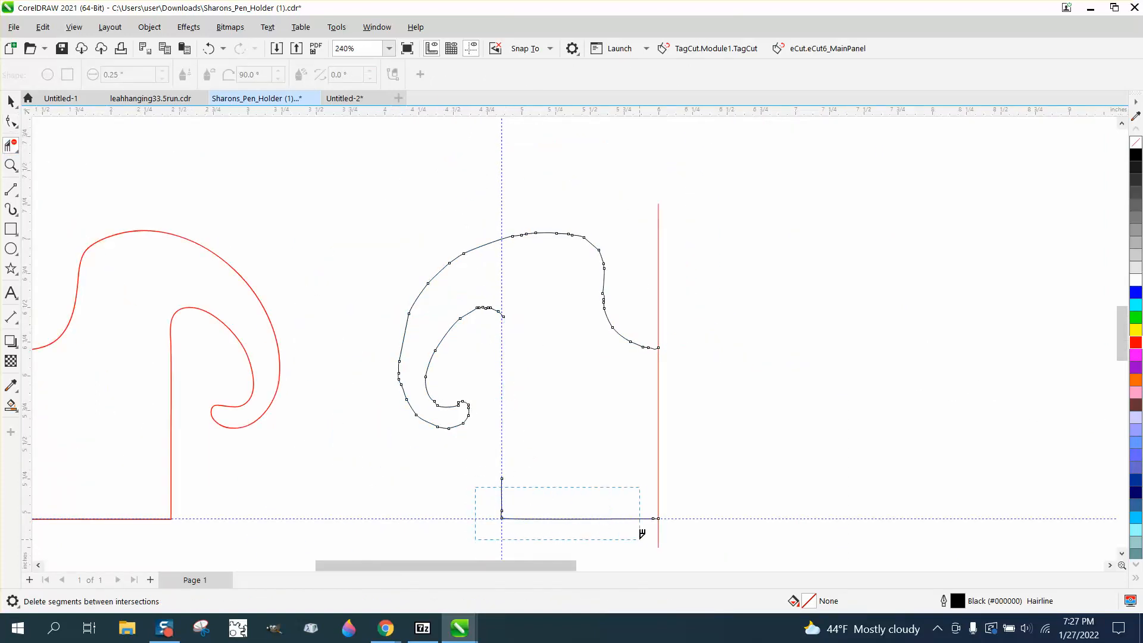
{"action": "left_click_drag", "start_coordinate": [641, 534], "coordinate": [653, 537]}
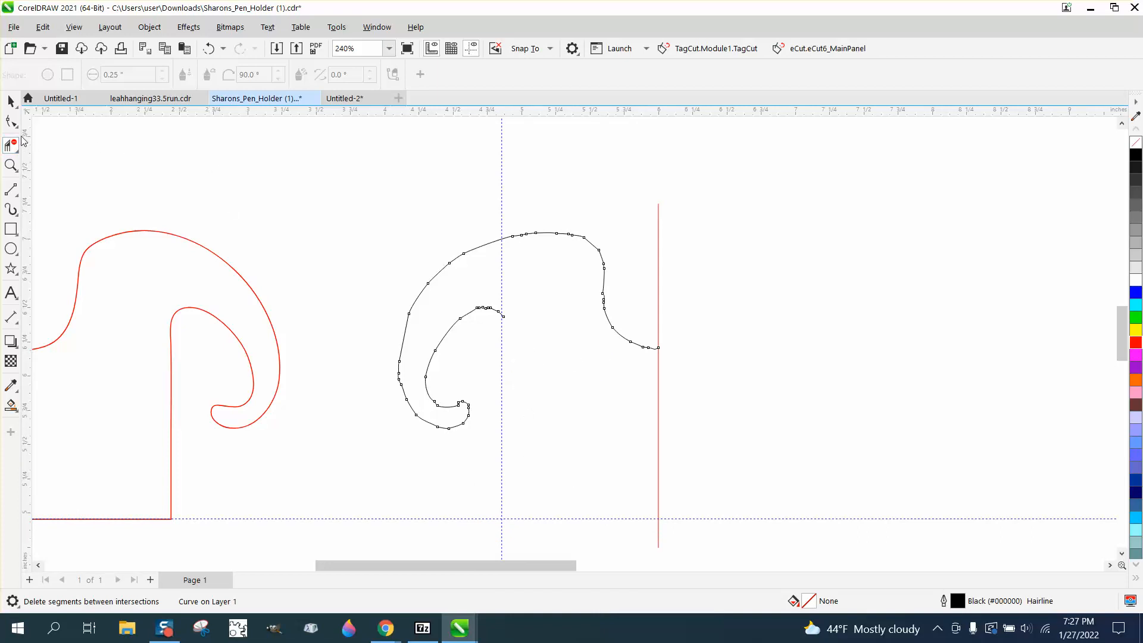
- Smooth the remaining bumpy curl outline by brushing along its edges with the Smooth tool
{"action": "left_click", "coordinate": [12, 122]}
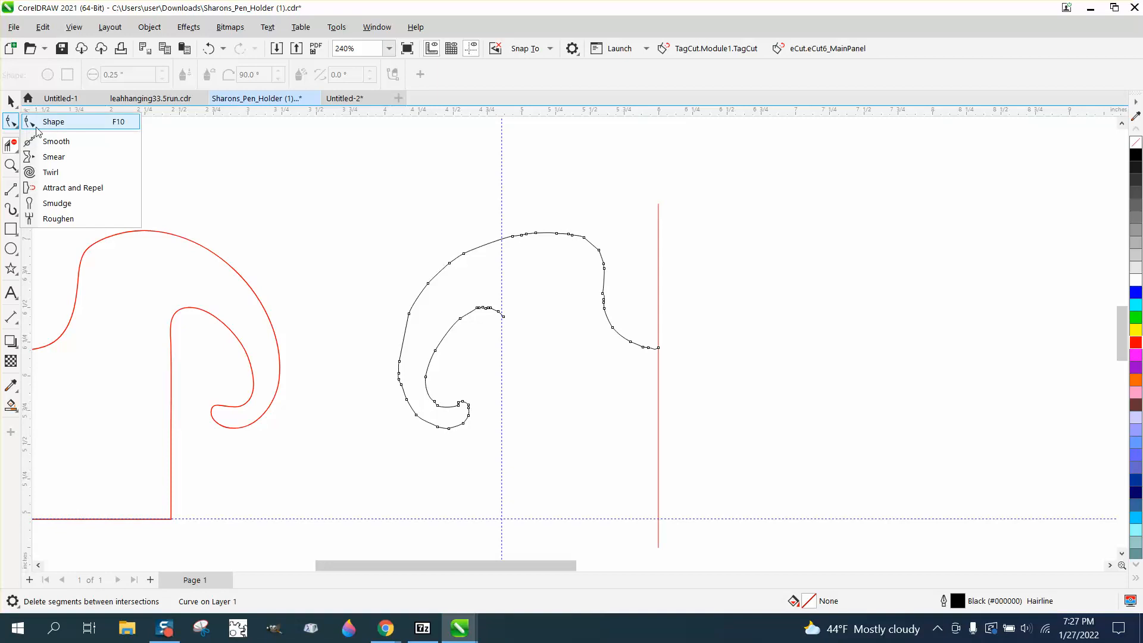
{"action": "left_click", "coordinate": [56, 143]}
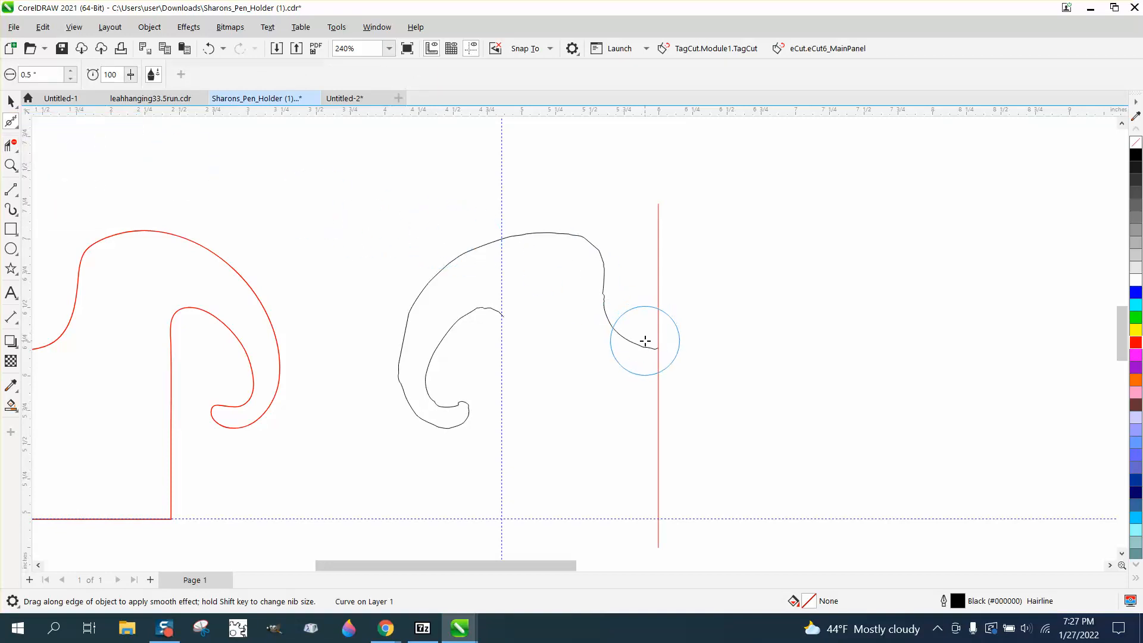
{"action": "left_click", "coordinate": [11, 165]}
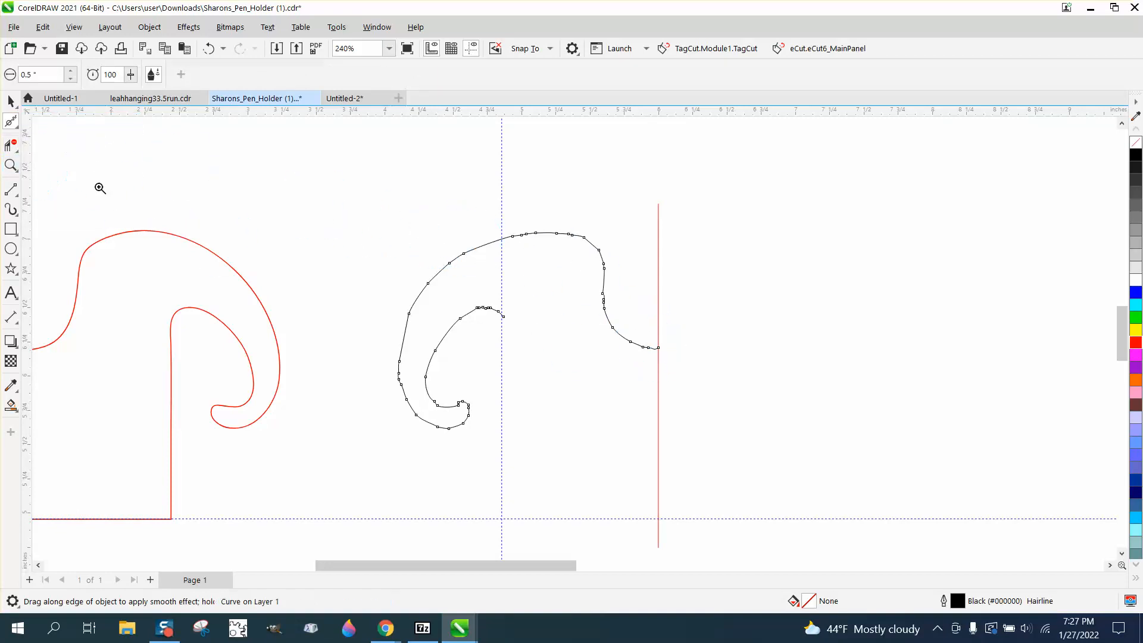
{"action": "mouse_move", "coordinate": [365, 186]}
{"action": "left_mouse_down"}
{"action": "mouse_move", "coordinate": [778, 439]}
{"action": "mouse_move", "coordinate": [742, 408]}
{"action": "mouse_move", "coordinate": [712, 403]}
{"action": "mouse_move", "coordinate": [650, 312]}
{"action": "mouse_move", "coordinate": [644, 319]}
{"action": "mouse_move", "coordinate": [610, 226]}
{"action": "mouse_move", "coordinate": [482, 216]}
{"action": "mouse_move", "coordinate": [509, 201]}
{"action": "mouse_move", "coordinate": [542, 204]}
{"action": "mouse_move", "coordinate": [296, 311]}
{"action": "mouse_move", "coordinate": [287, 487]}
{"action": "mouse_move", "coordinate": [384, 513]}
{"action": "mouse_move", "coordinate": [416, 472]}
{"action": "mouse_move", "coordinate": [459, 359]}
{"action": "mouse_move", "coordinate": [424, 334]}
{"action": "mouse_move", "coordinate": [442, 336]}
{"action": "mouse_move", "coordinate": [373, 393]}
{"action": "mouse_move", "coordinate": [362, 433]}
{"action": "mouse_move", "coordinate": [327, 470]}
{"action": "mouse_move", "coordinate": [301, 403]}
{"action": "mouse_move", "coordinate": [284, 464]}
{"action": "mouse_move", "coordinate": [306, 324]}
{"action": "mouse_move", "coordinate": [383, 237]}
{"action": "mouse_move", "coordinate": [428, 207]}
{"action": "mouse_move", "coordinate": [536, 202]}
{"action": "mouse_move", "coordinate": [628, 345]}
{"action": "mouse_move", "coordinate": [380, 365]}
{"action": "mouse_move", "coordinate": [429, 365]}
{"action": "mouse_move", "coordinate": [355, 492]}
{"action": "mouse_move", "coordinate": [296, 421]}
{"action": "left_mouse_up"}
{"action": "left_click", "coordinate": [11, 122]}
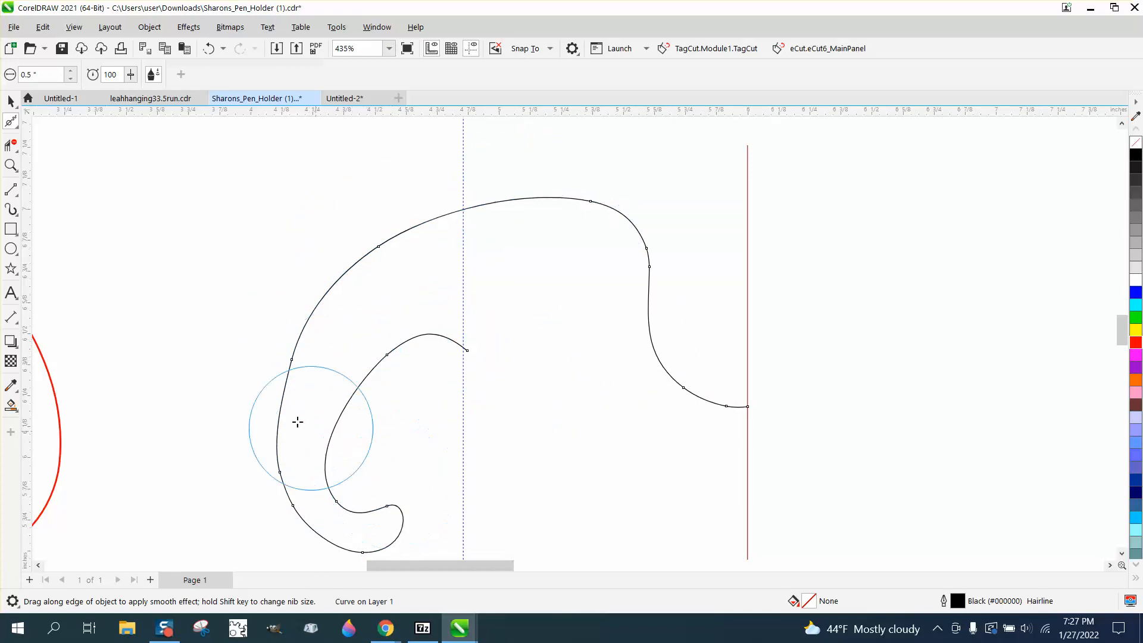
- Move the inner curl's end node onto the vertical guideline and adjust the neighbouring curve handle to round the arch
{"action": "key", "text": "z"}
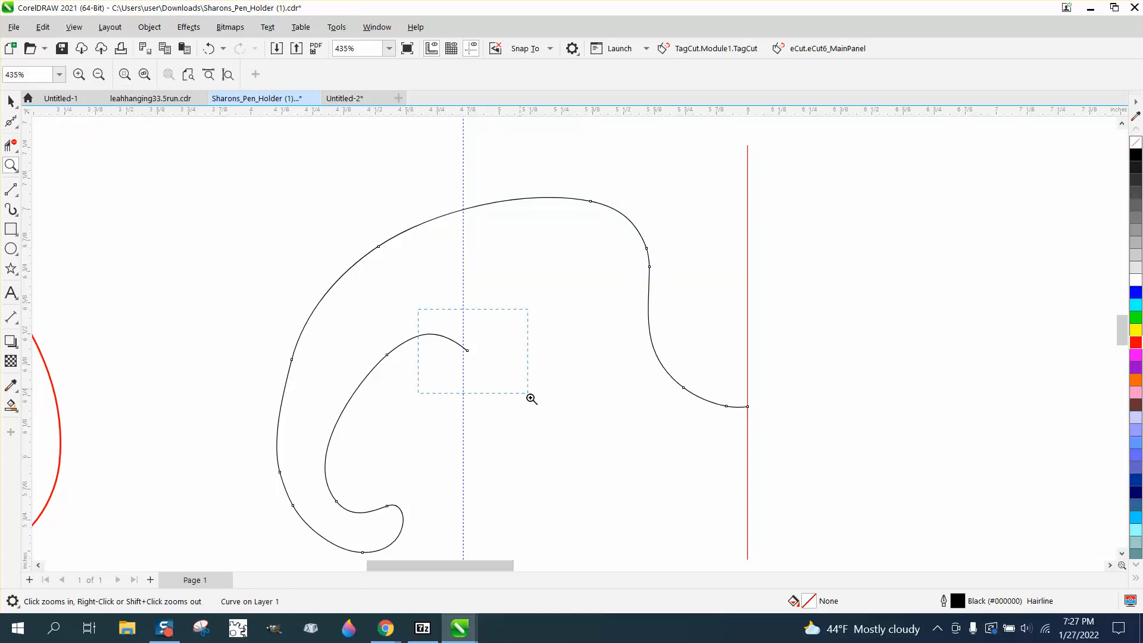
{"action": "left_click_drag", "start_coordinate": [530, 399], "coordinate": [528, 394]}
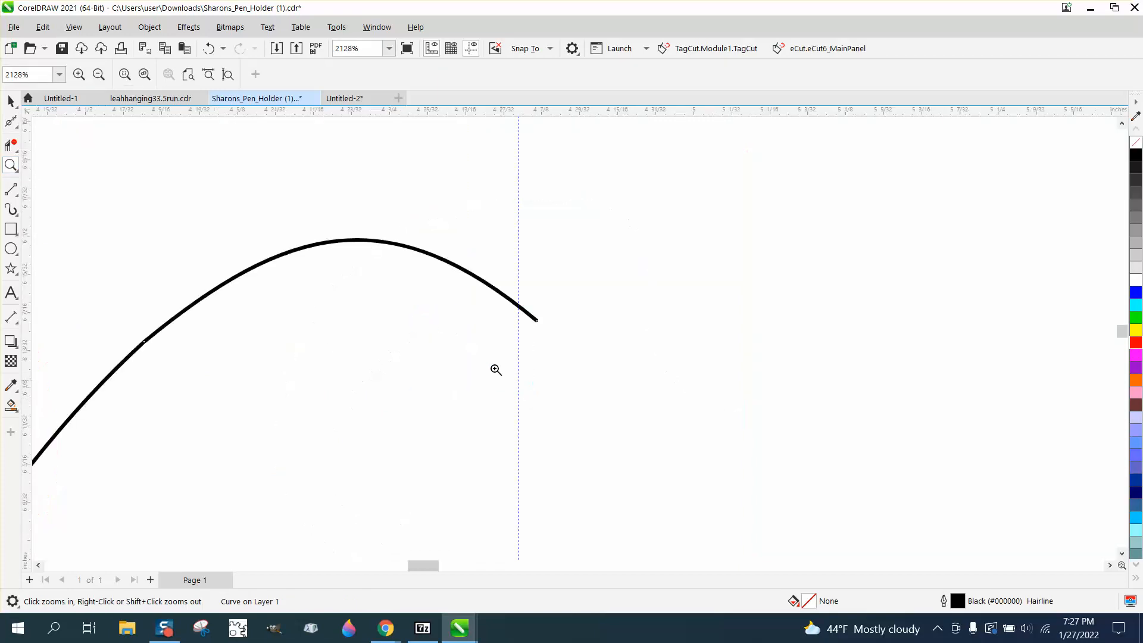
{"action": "left_click", "coordinate": [17, 126]}
{"action": "left_click", "coordinate": [67, 122]}
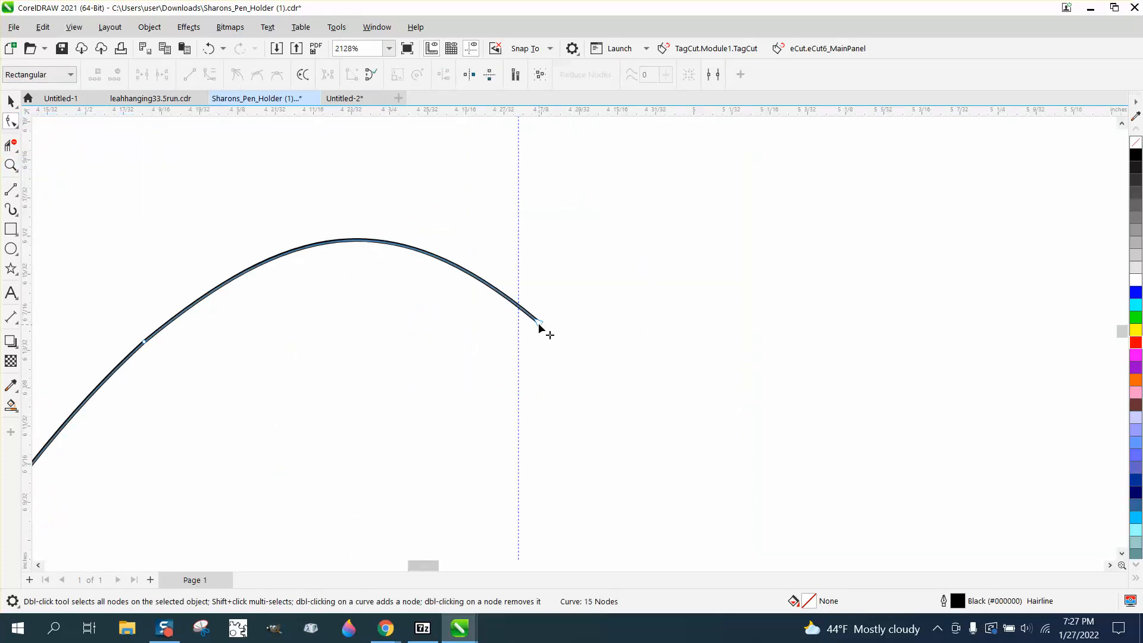
{"action": "left_click_drag", "start_coordinate": [538, 324], "coordinate": [522, 323]}
{"action": "scroll", "coordinate": [490, 261], "scroll_direction": "down", "scroll_amount": 4}
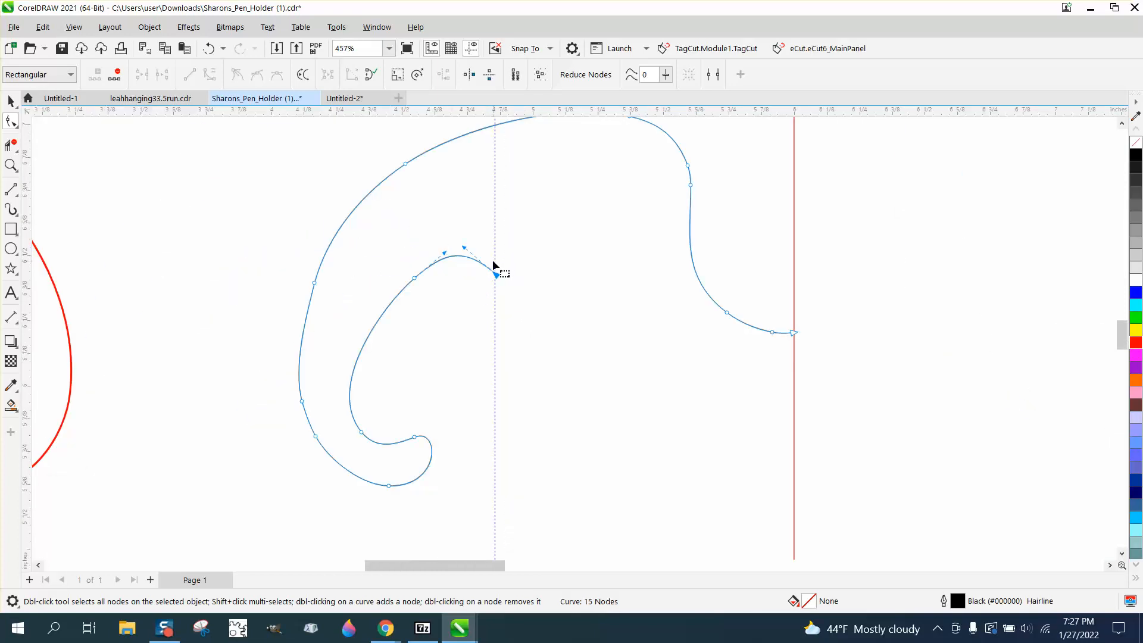
{"action": "left_click_drag", "start_coordinate": [445, 254], "coordinate": [444, 246]}
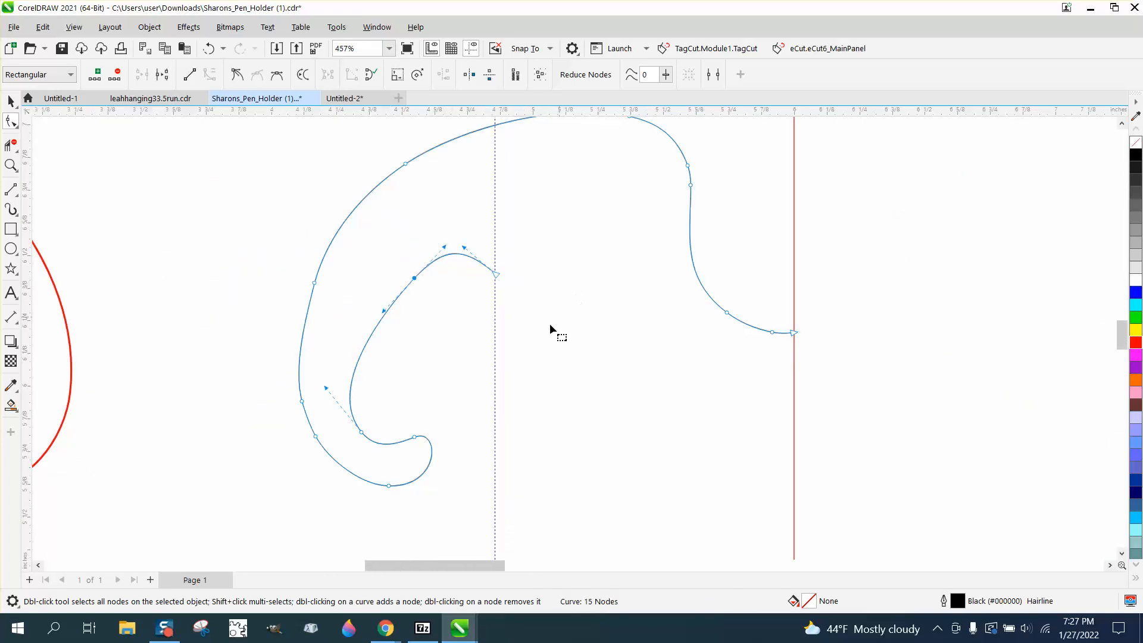
- Draw connected 2-point lines from the center line along the horizontal guideline and up to the curl's end node, about 1.145 by 1.475 inches
{"action": "scroll", "coordinate": [116, 208], "scroll_direction": "down", "scroll_amount": 2}
{"action": "left_click", "coordinate": [11, 189]}
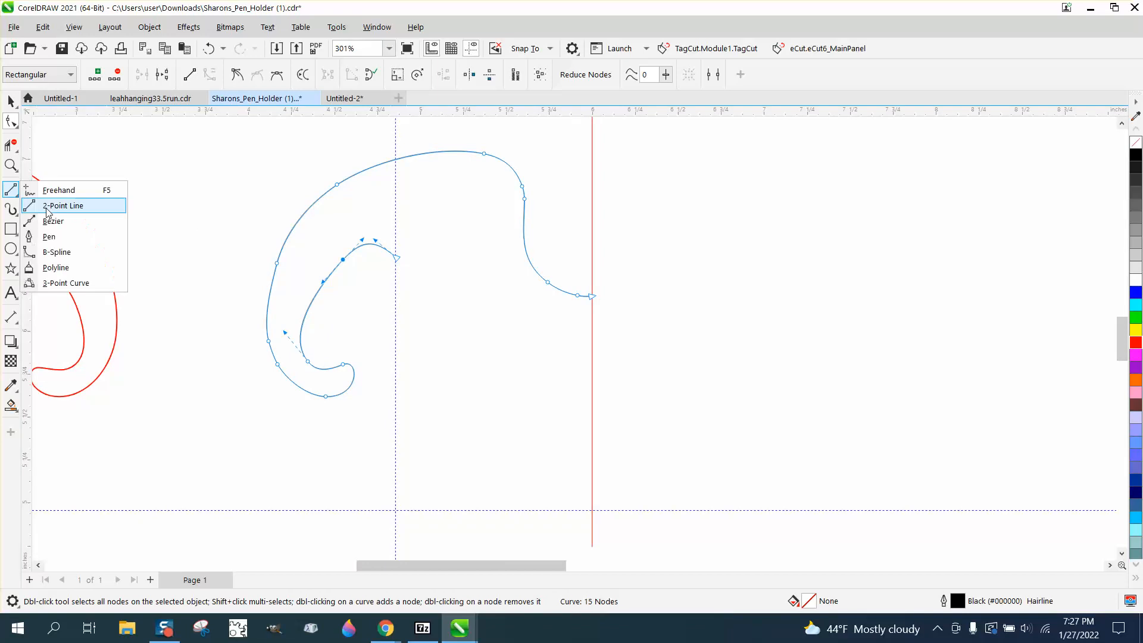
{"action": "left_click", "coordinate": [58, 208]}
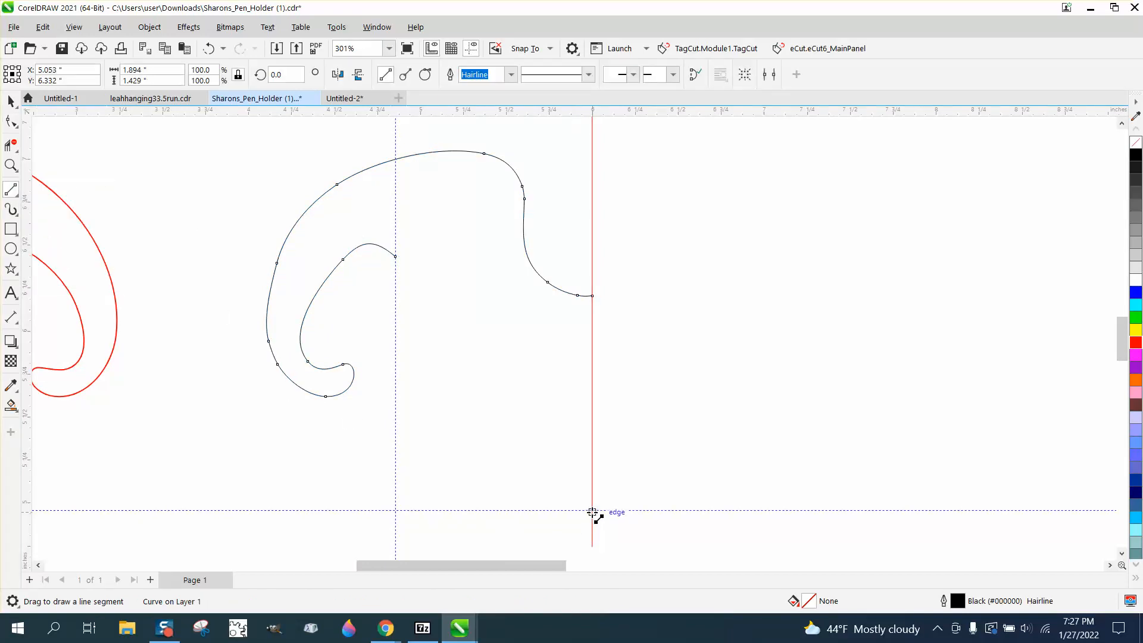
{"action": "left_click_drag", "start_coordinate": [593, 511], "coordinate": [396, 257]}
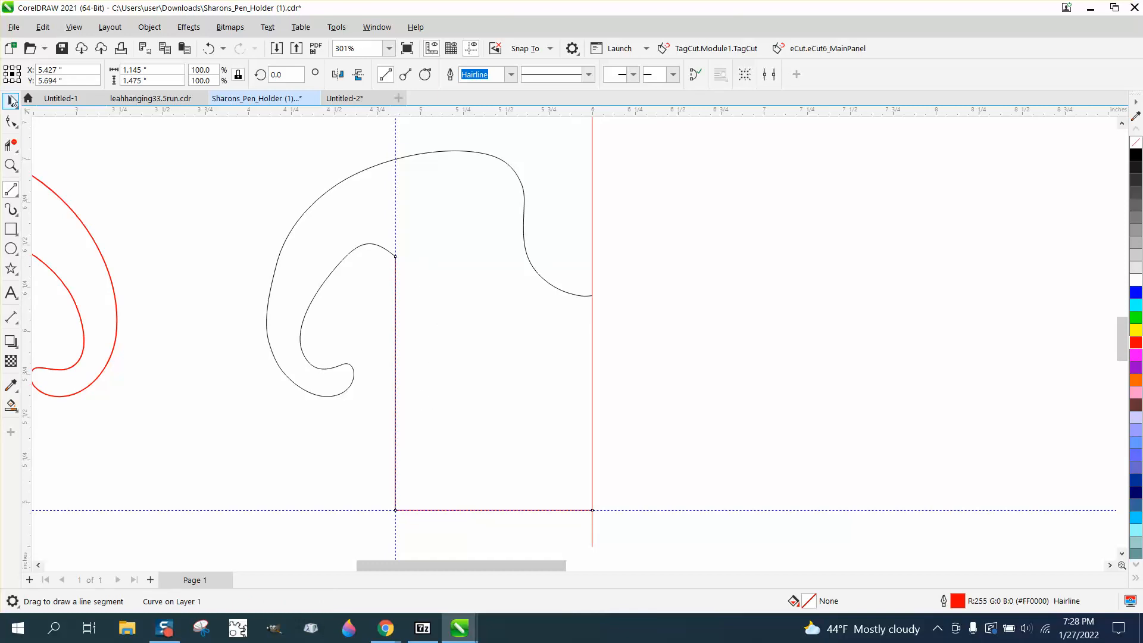
- Turn on snapping to guidelines
{"action": "left_click", "coordinate": [10, 102]}
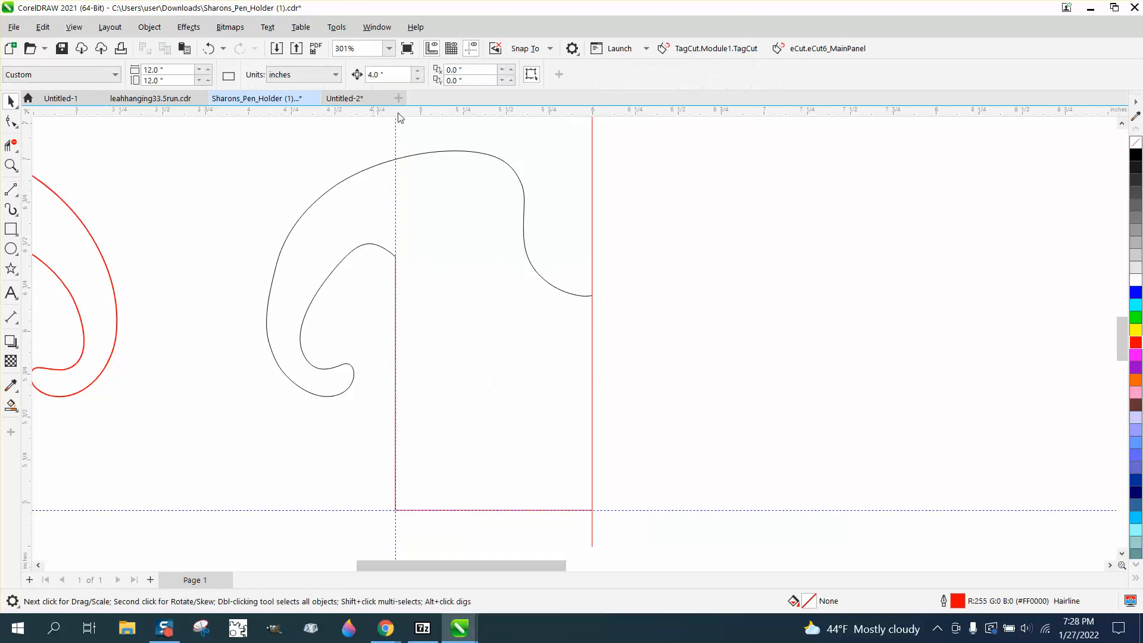
{"action": "left_click", "coordinate": [548, 50]}
{"action": "left_click", "coordinate": [518, 109]}
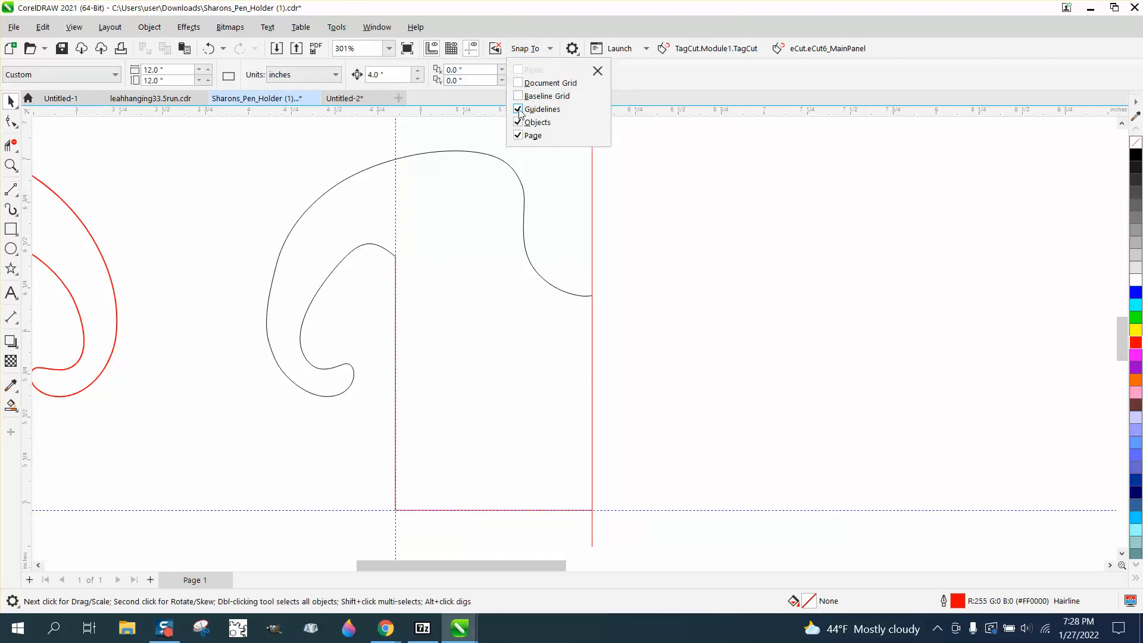
- Delete the connected straight lines forming the side and bottom edge
{"action": "left_click", "coordinate": [396, 293]}
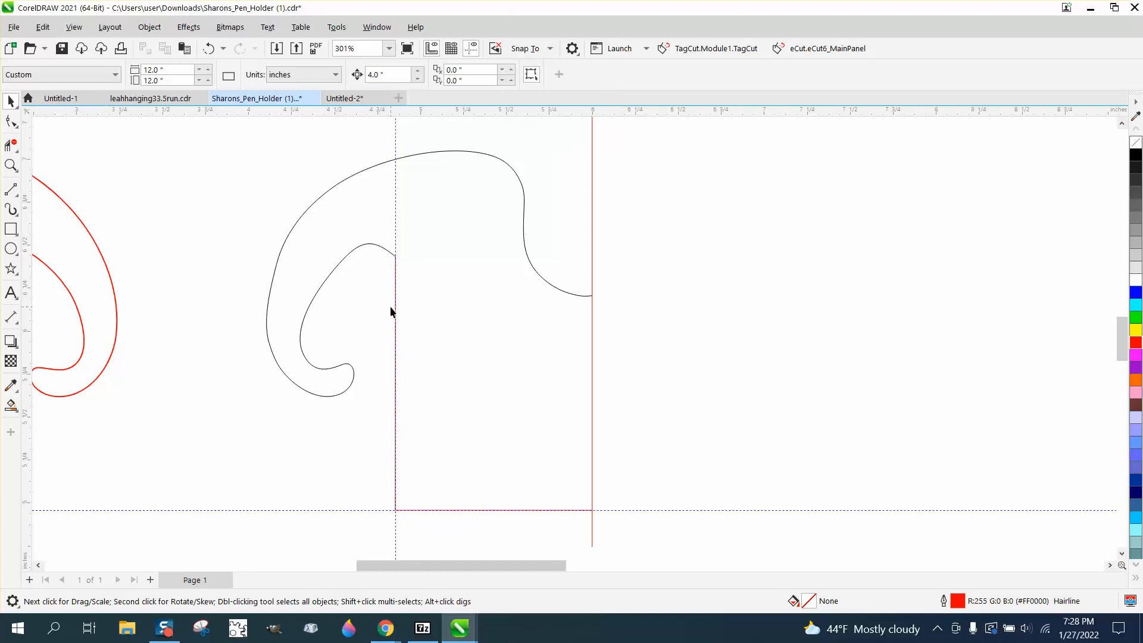
{"action": "left_click", "coordinate": [396, 312]}
{"action": "left_click", "coordinate": [397, 314]}
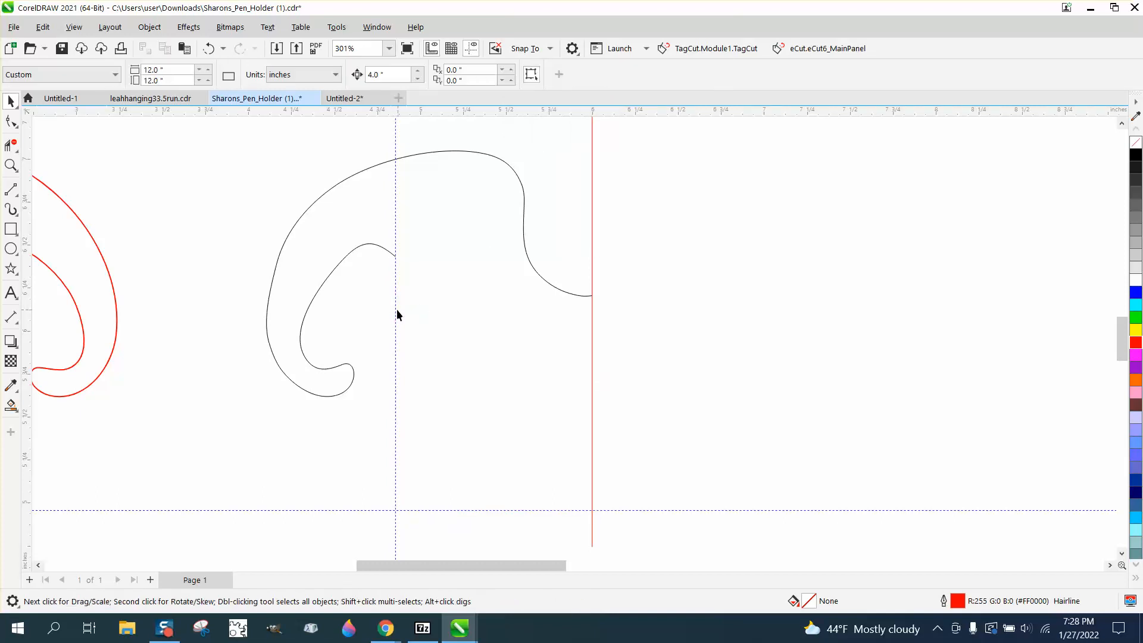
- Draw connected 2-point lines snapped to the guidelines from the center line to the corner and up to the curl's end, about 1.144 by 1.476 inches
{"action": "left_click", "coordinate": [17, 200]}
{"action": "left_click", "coordinate": [63, 202]}
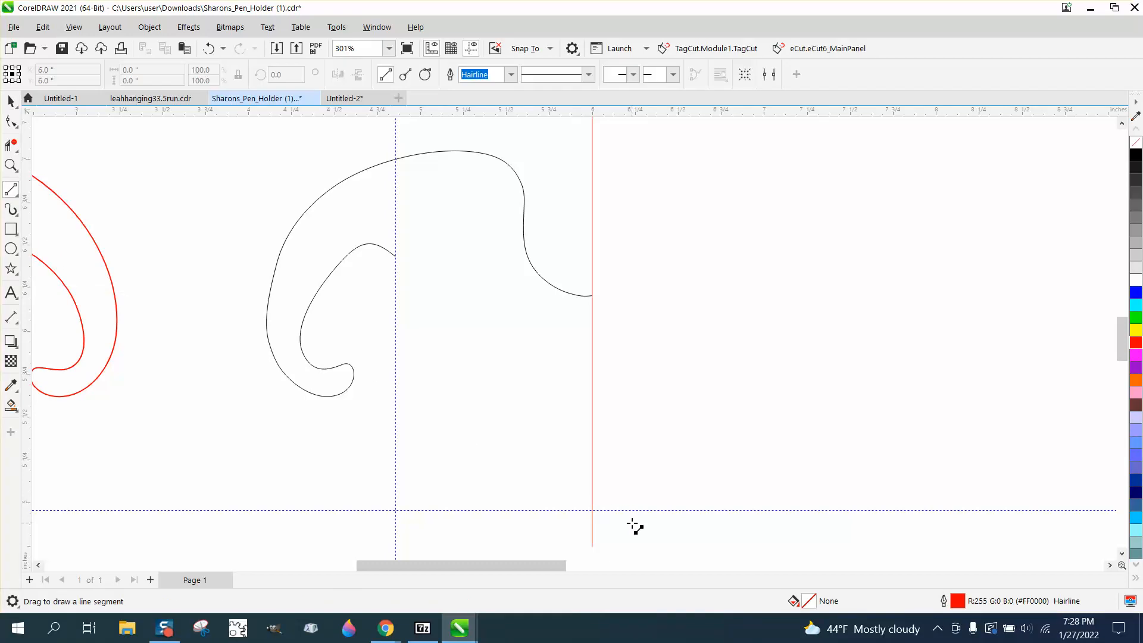
{"action": "left_click_drag", "start_coordinate": [594, 510], "coordinate": [396, 257]}
{"action": "scroll", "coordinate": [515, 286], "scroll_direction": "down", "scroll_amount": 1}
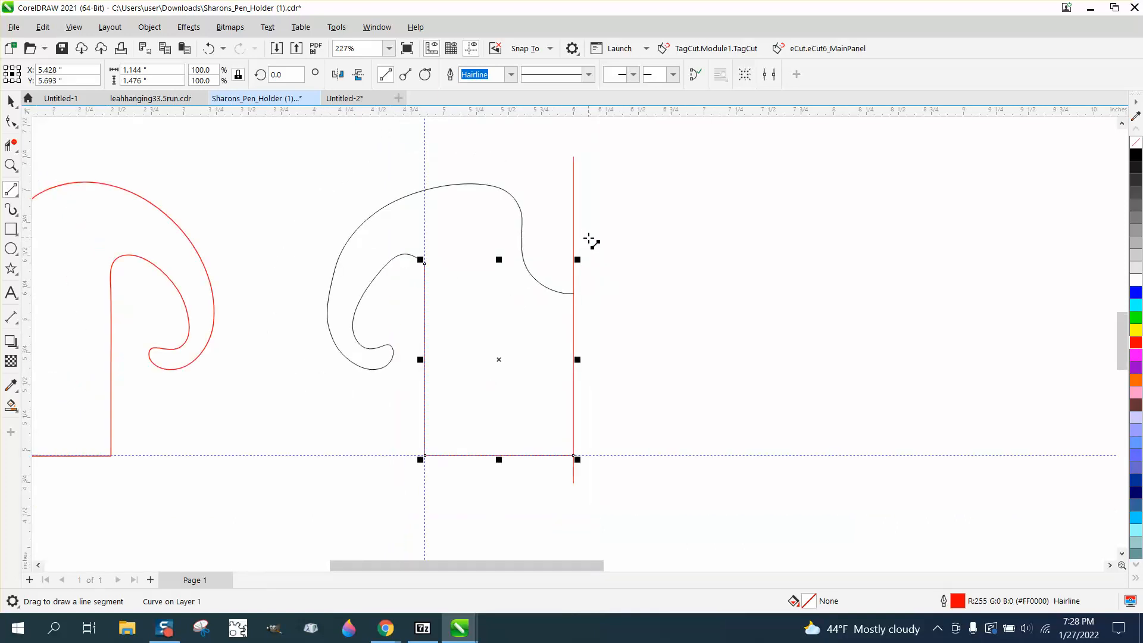
{"action": "left_click", "coordinate": [11, 101]}
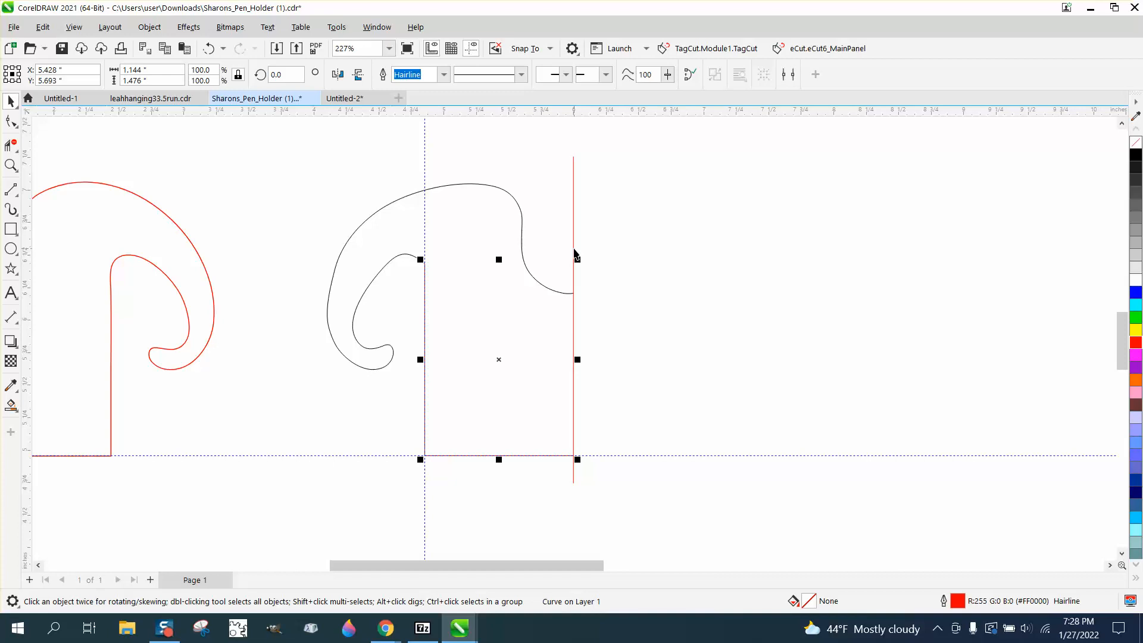
{"action": "scroll", "coordinate": [575, 255], "scroll_direction": "down", "scroll_amount": 1}
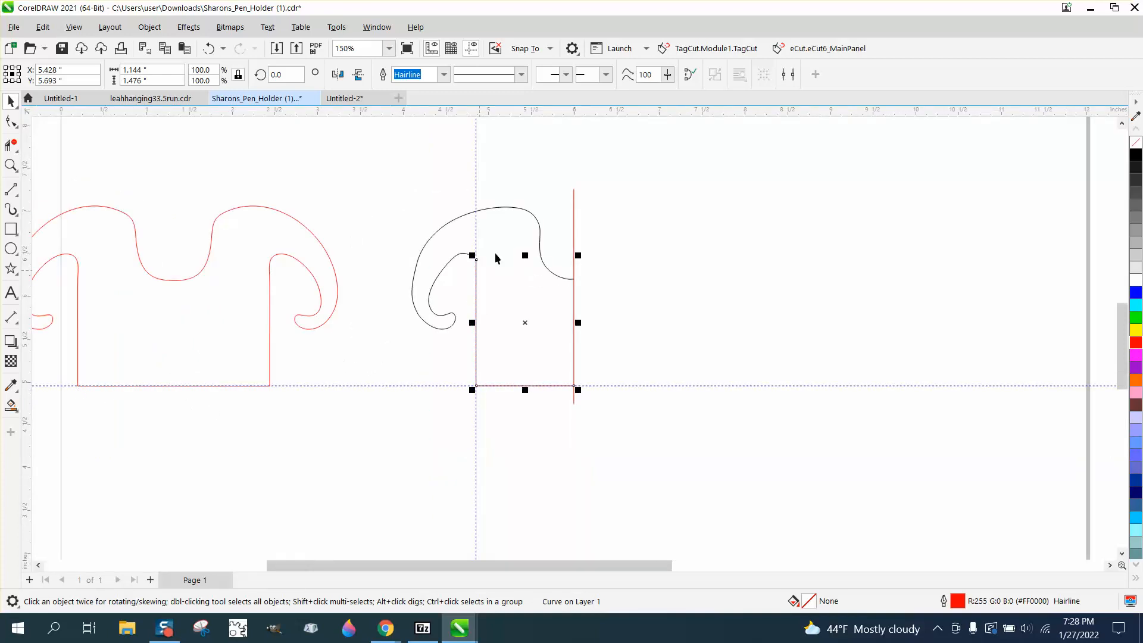
- Delete the vertical and horizontal guidelines running along the half outline's straight edges
{"action": "left_click", "coordinate": [476, 179]}
{"action": "key", "text": "Delete"}
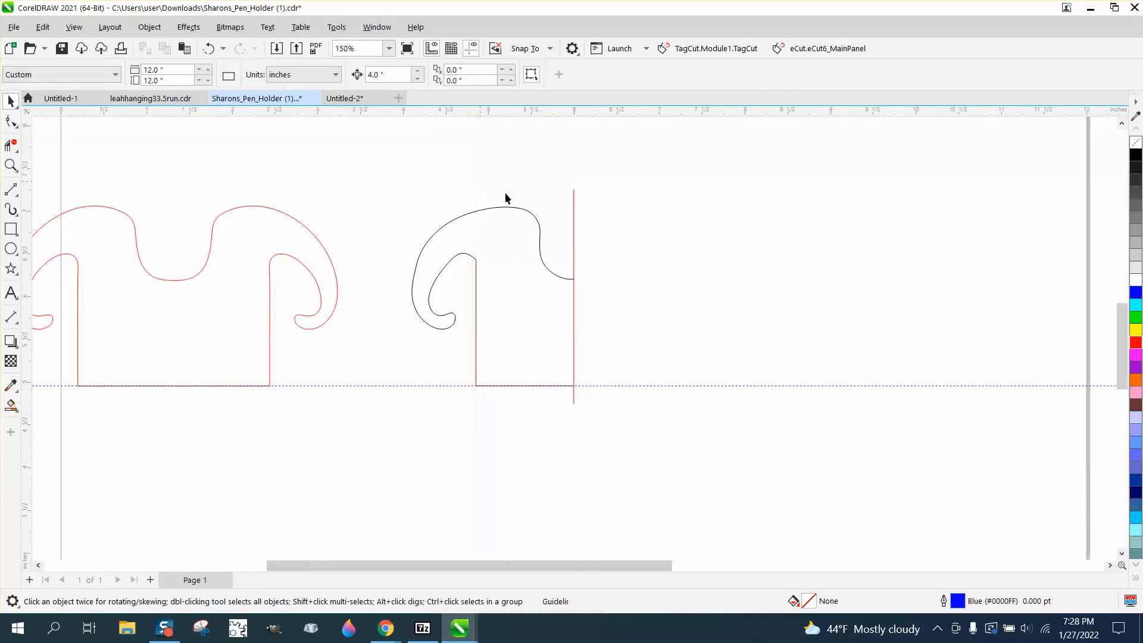
{"action": "left_click", "coordinate": [624, 384]}
{"action": "key", "text": "Delete"}
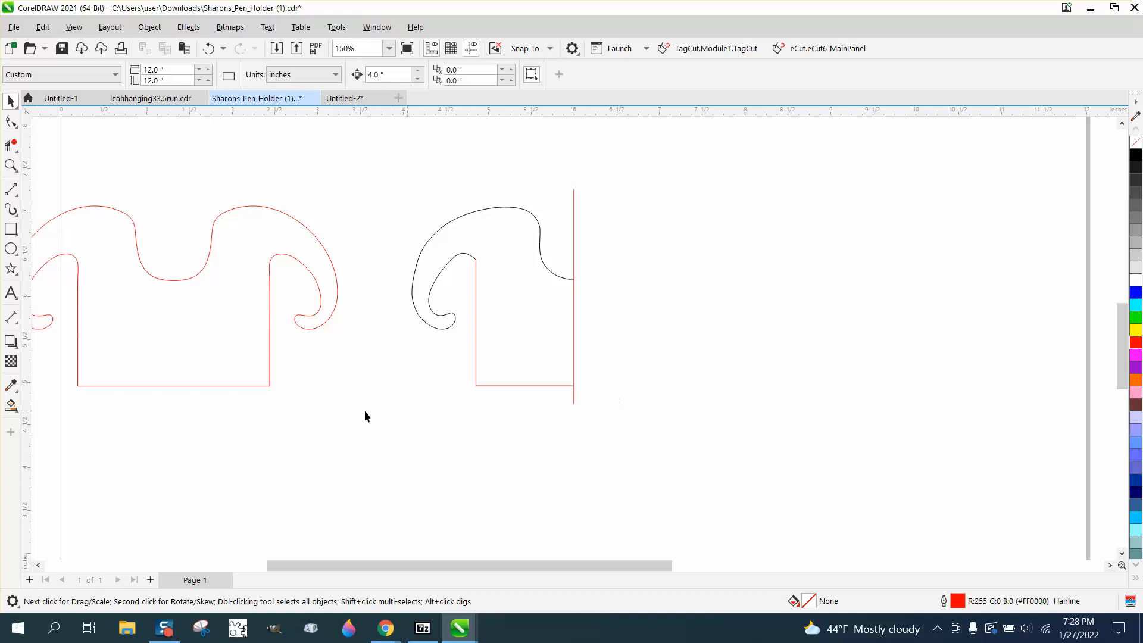
- Smart-fill the enclosed half of the pen holder in black and nudge the filled shape 4 inches to the right
{"action": "left_click", "coordinate": [10, 405]}
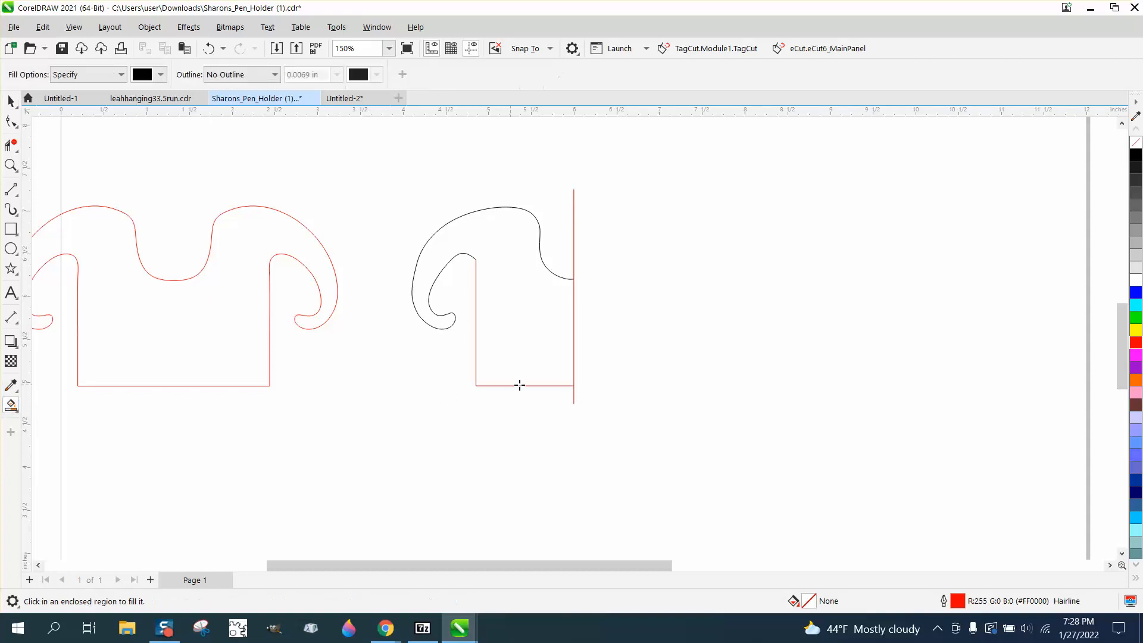
{"action": "left_click", "coordinate": [540, 350]}
{"action": "key", "text": "Right"}
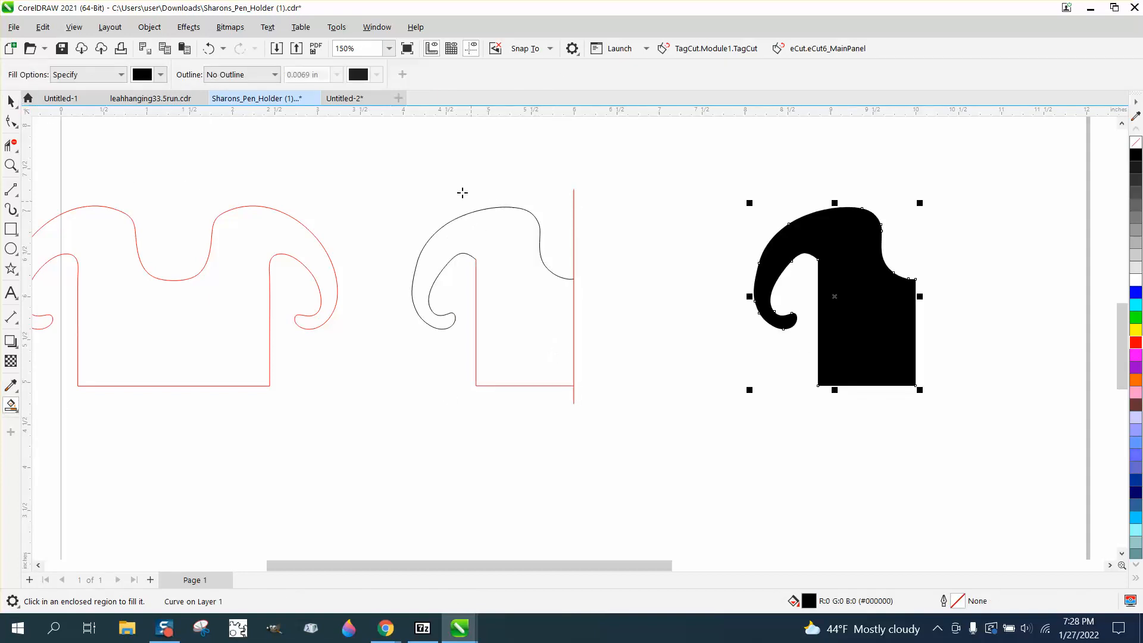
- Delete the original half outline pieces together with the red center line
{"action": "left_click", "coordinate": [11, 101]}
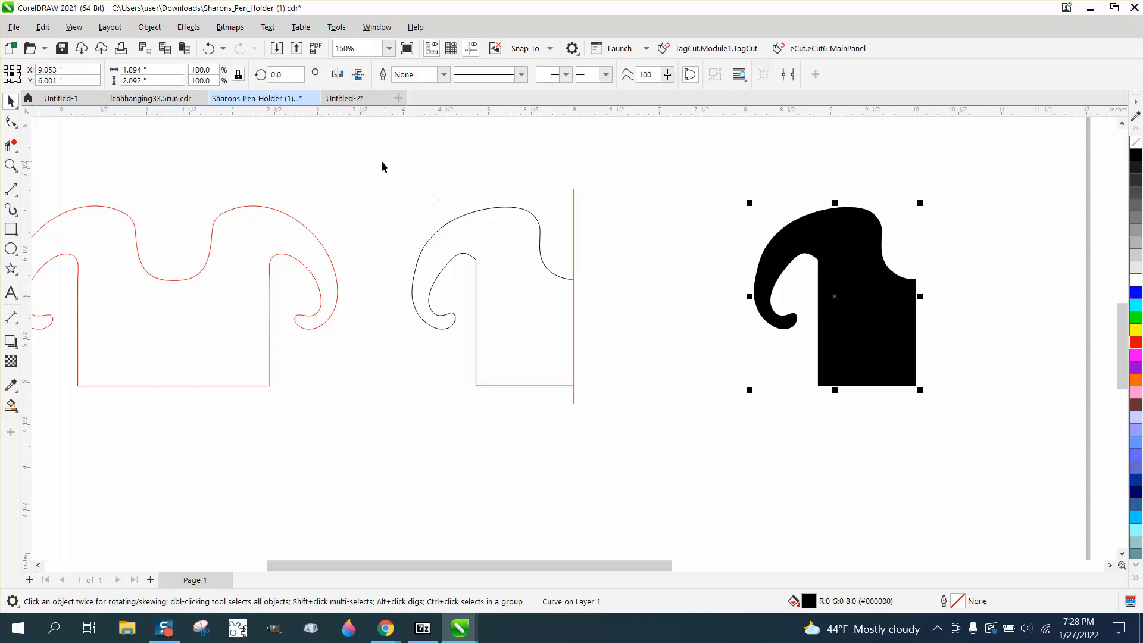
{"action": "left_click_drag", "start_coordinate": [383, 178], "coordinate": [668, 460]}
{"action": "key", "text": "Delete"}
- Nudge the filled half shape 4 inches back to the left and give it no fill and a red outline
{"action": "left_click", "coordinate": [828, 339]}
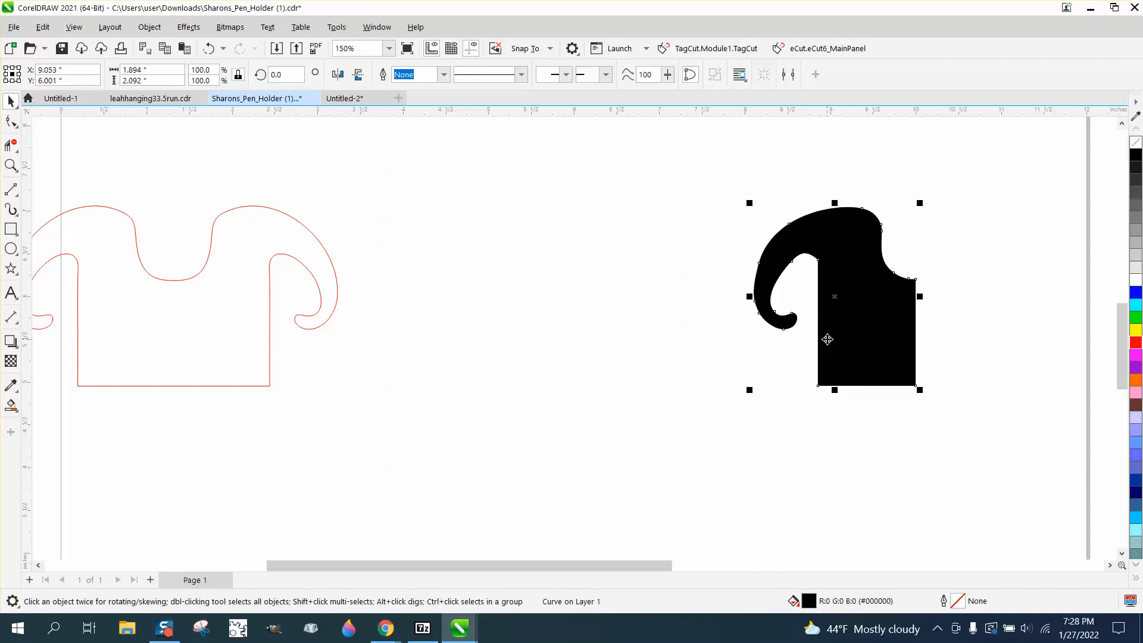
{"action": "key", "text": "Left"}
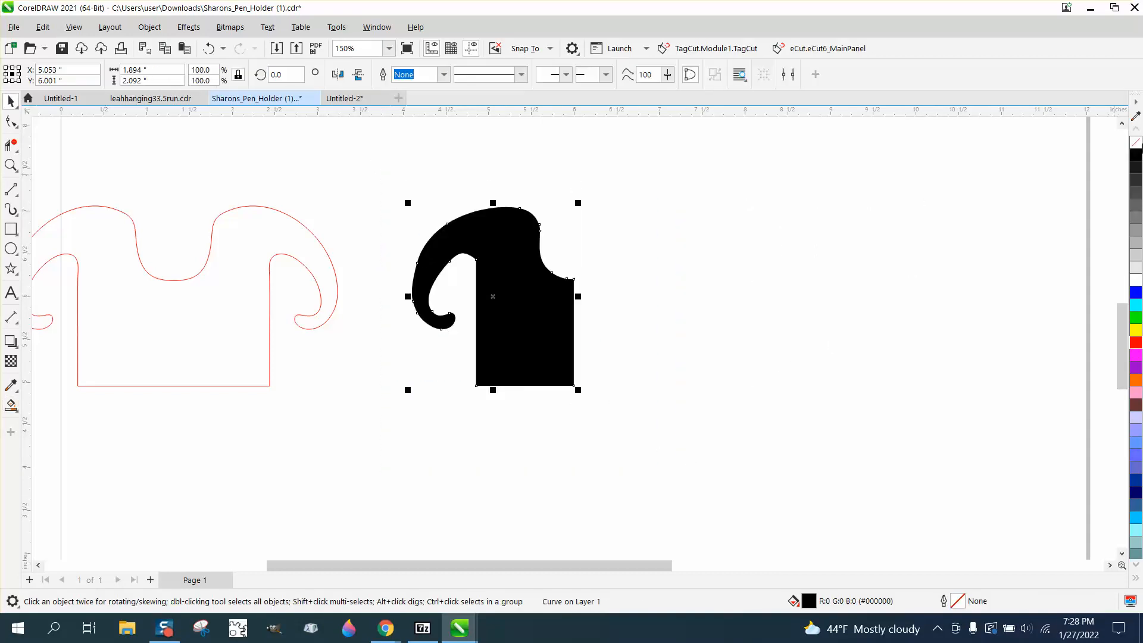
{"action": "left_click", "coordinate": [1136, 142]}
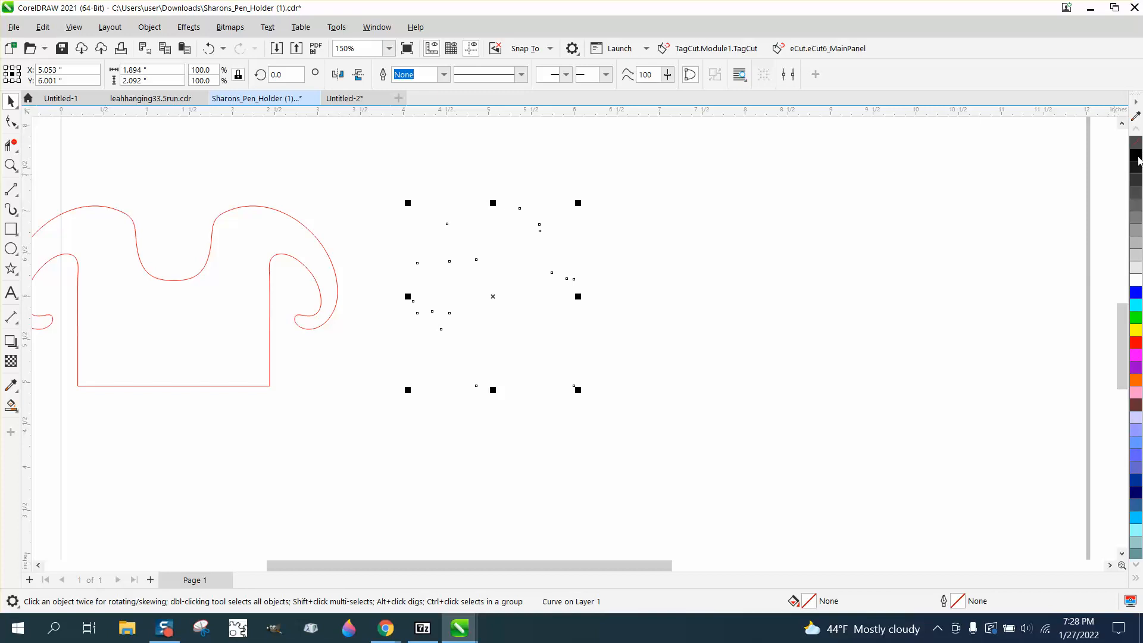
{"action": "right_click", "coordinate": [1137, 346]}
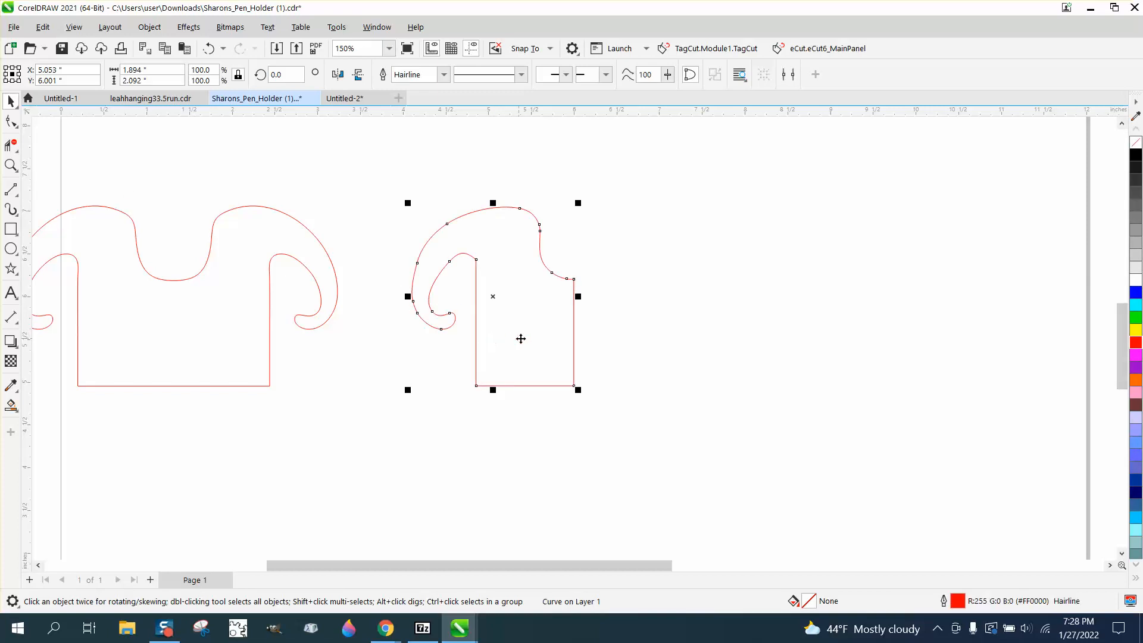
- Break the half outline apart at its two center-line nodes and delete the vertical segment between them
{"action": "left_click", "coordinate": [11, 165]}
{"action": "left_click_drag", "start_coordinate": [491, 250], "coordinate": [717, 431]}
{"action": "left_click", "coordinate": [10, 121]}
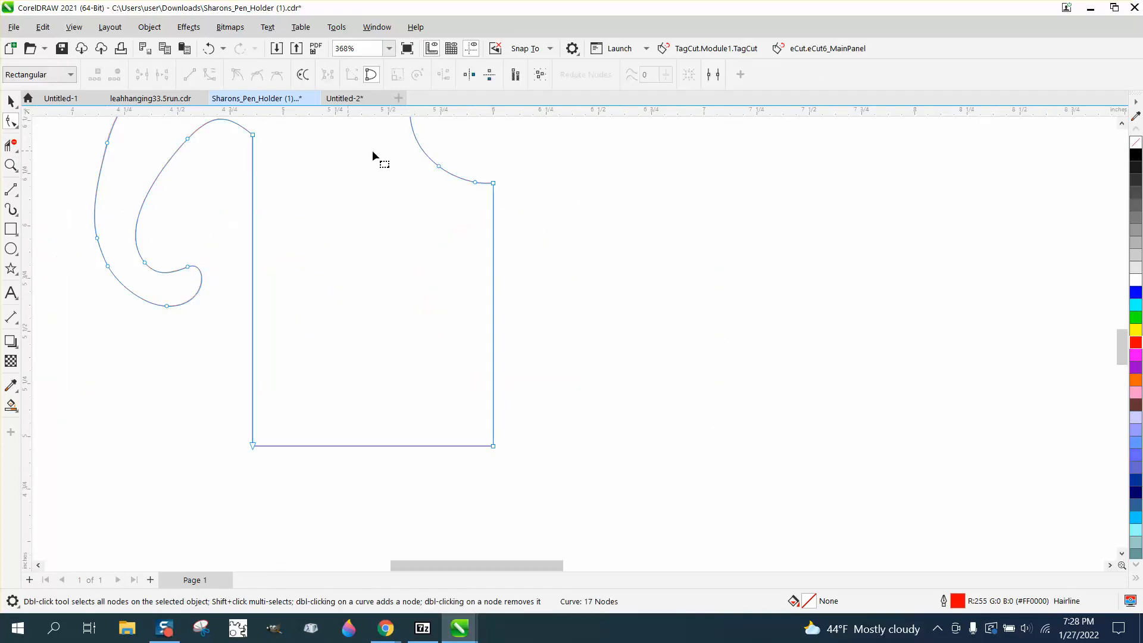
{"action": "left_click_drag", "start_coordinate": [492, 163], "coordinate": [509, 453]}
{"action": "right_click", "coordinate": [493, 448]}
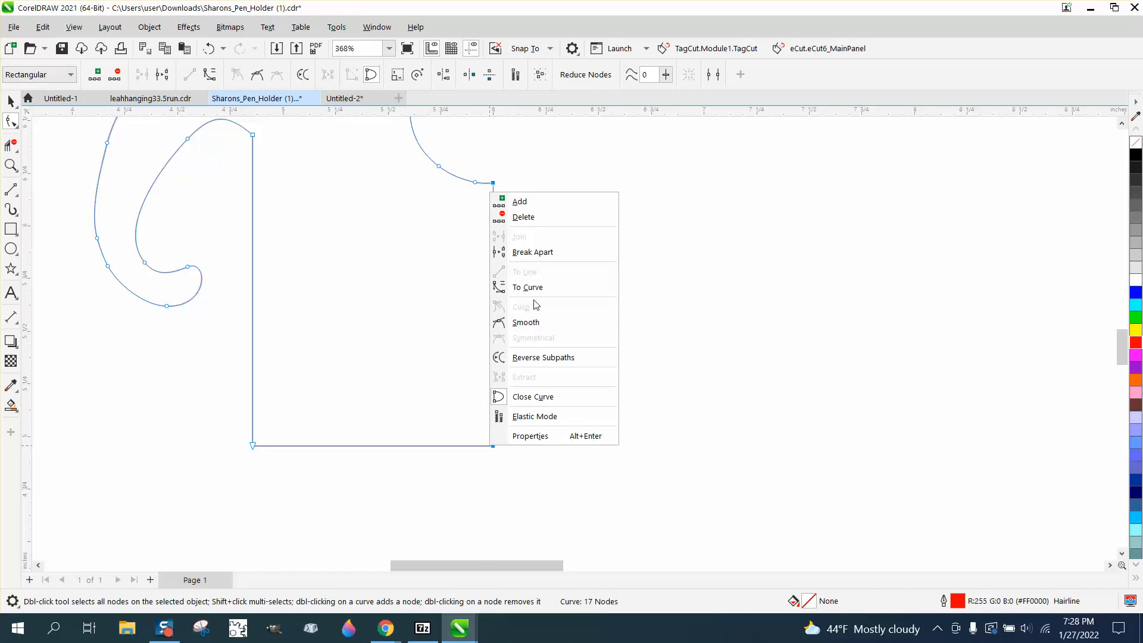
{"action": "left_click", "coordinate": [539, 253]}
{"action": "left_click", "coordinate": [11, 145]}
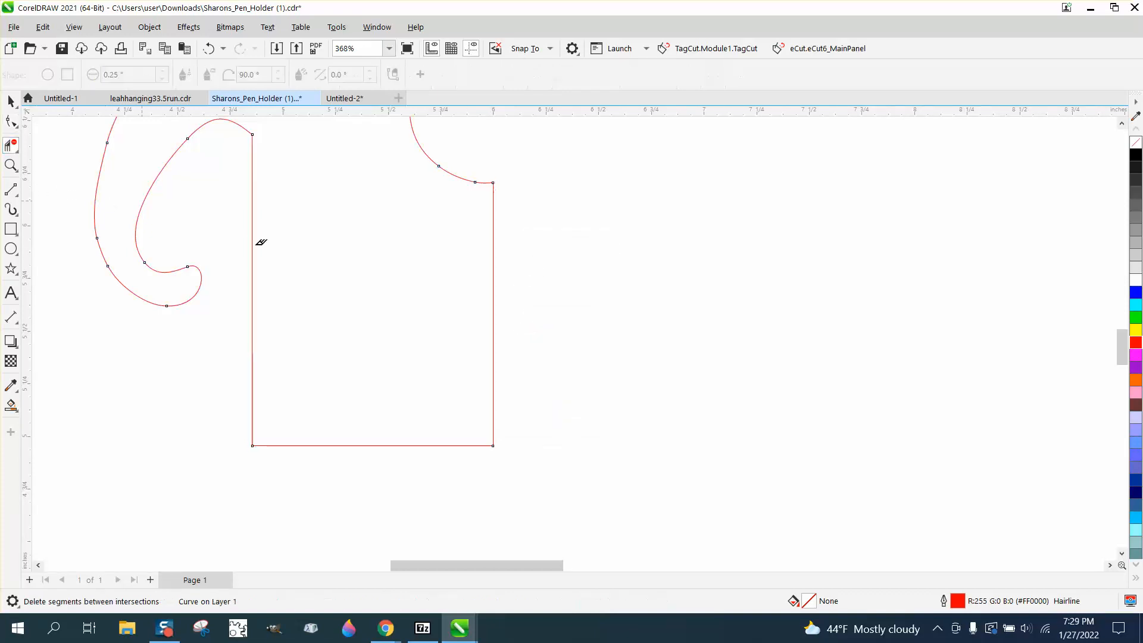
{"action": "left_click_drag", "start_coordinate": [428, 299], "coordinate": [613, 341]}
- Try mirroring a copy of the open half outline horizontally across its center edge, and undo it
{"action": "scroll", "coordinate": [608, 357], "scroll_direction": "down", "scroll_amount": 2}
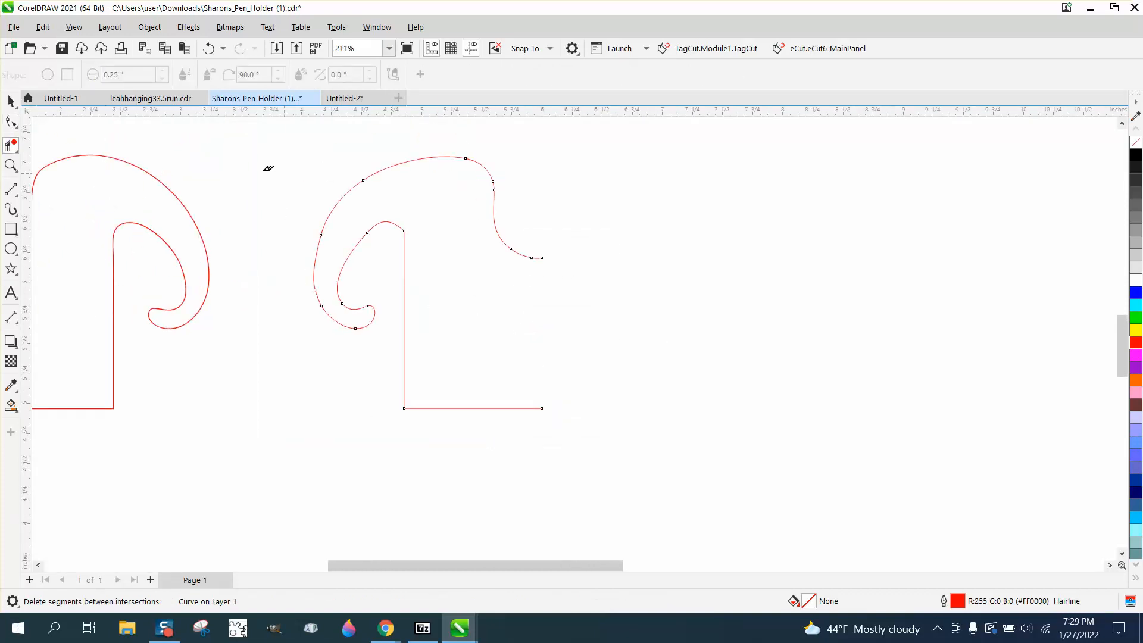
{"action": "left_click", "coordinate": [10, 101]}
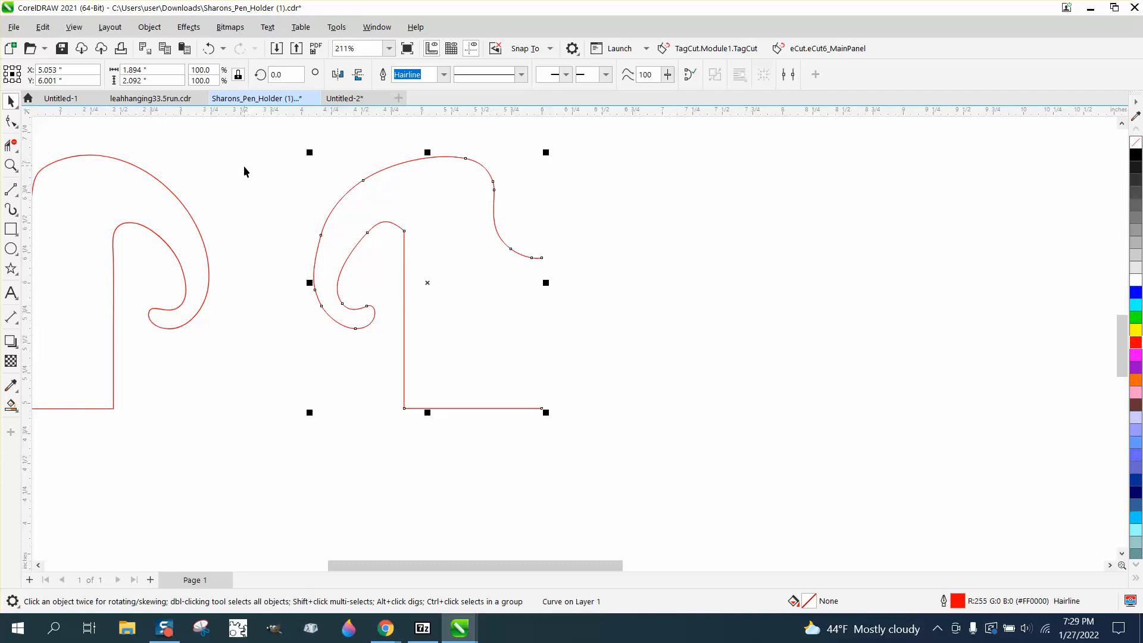
{"action": "left_click_drag", "start_coordinate": [311, 283], "coordinate": [326, 284]}
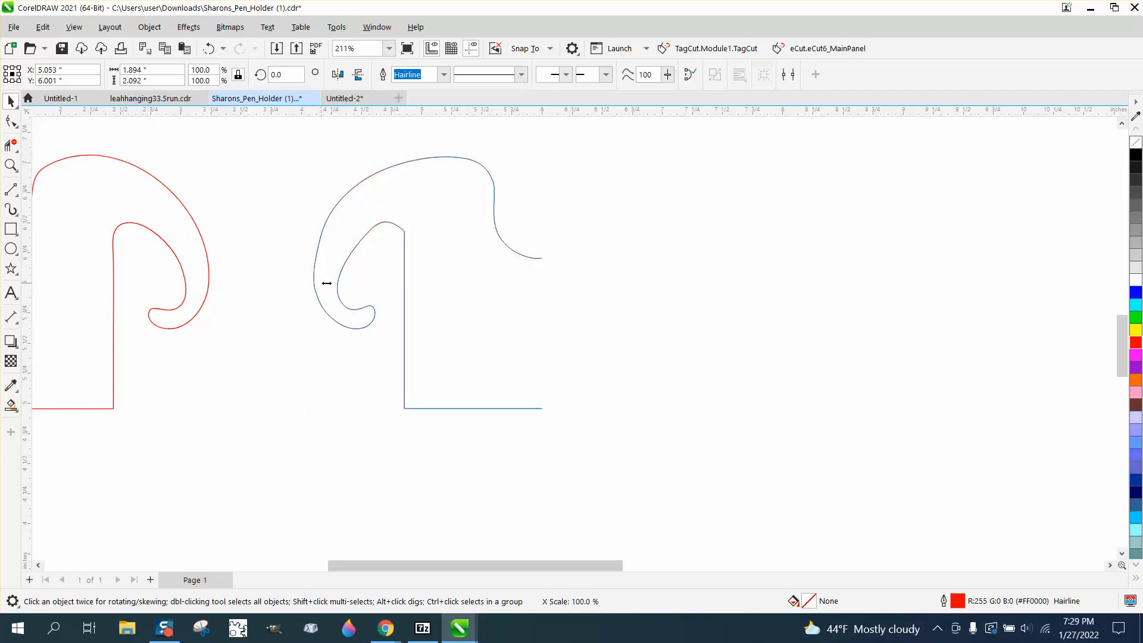
{"action": "left_click_drag", "start_coordinate": [414, 284], "coordinate": [566, 283]}
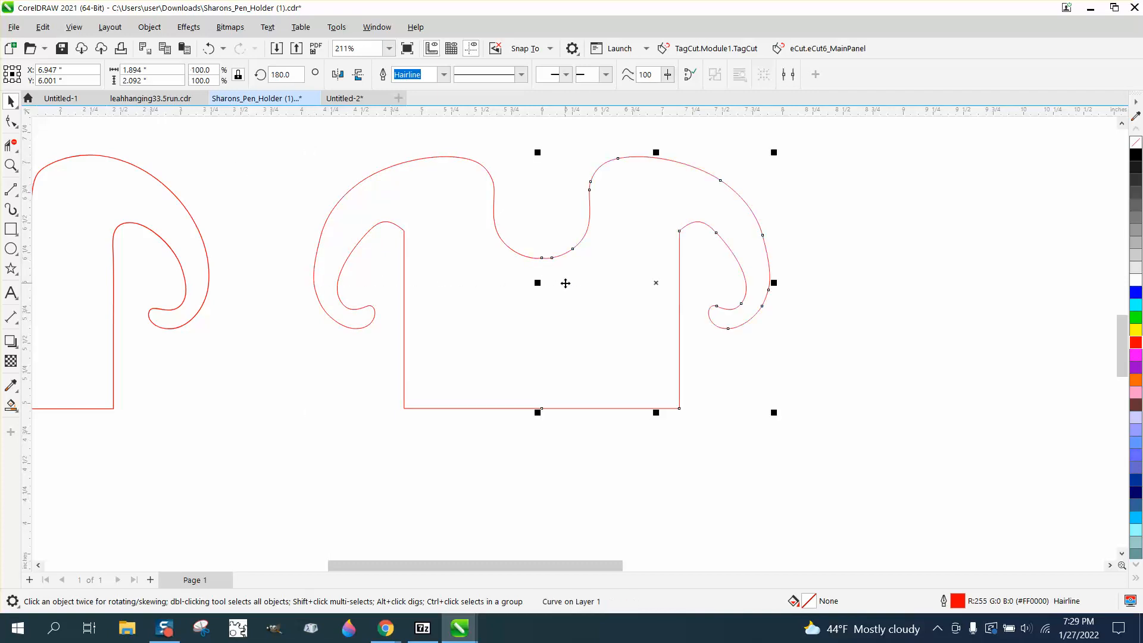
{"action": "left_click", "coordinate": [210, 49]}
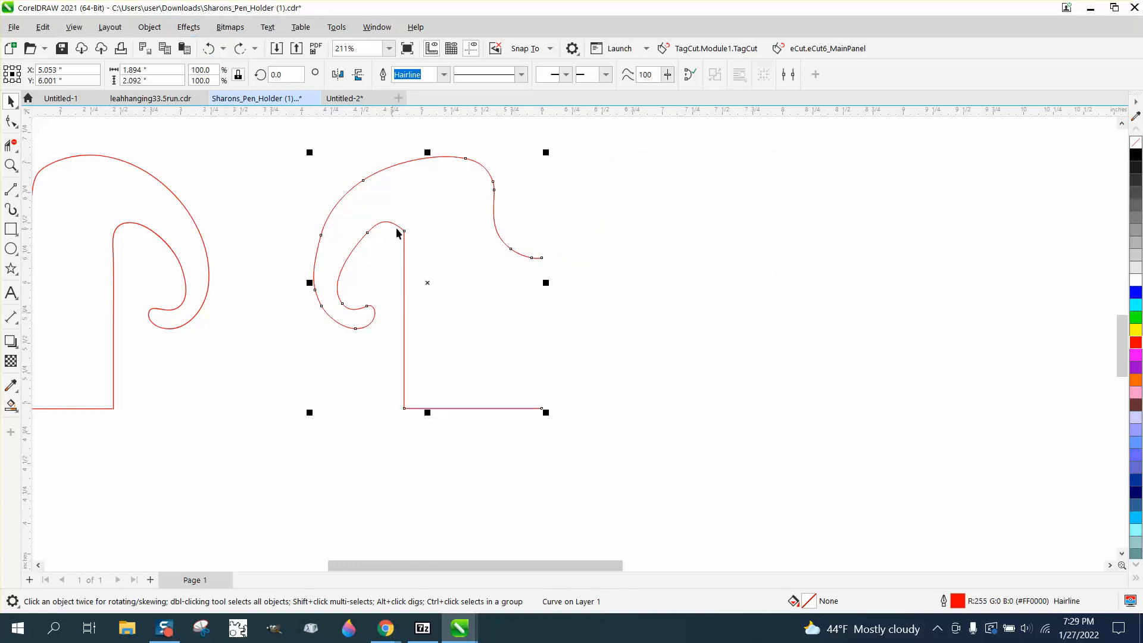
- Round the sharp corner where the inner curl meets the straight side using the Smooth tool
{"action": "left_click", "coordinate": [12, 166]}
{"action": "left_click_drag", "start_coordinate": [351, 204], "coordinate": [476, 282]}
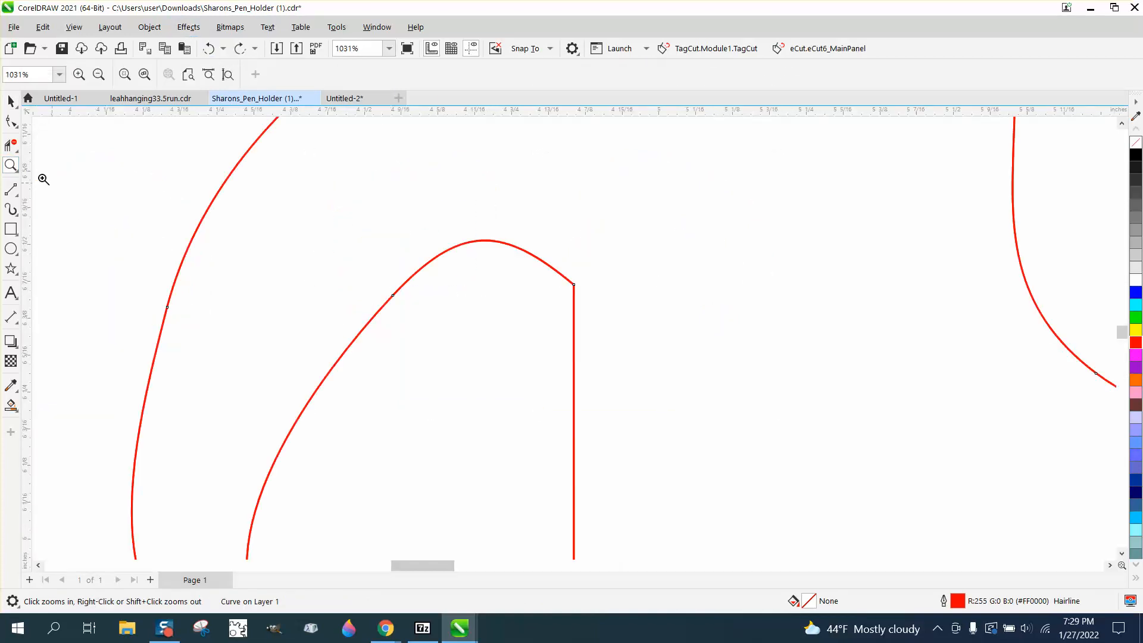
{"action": "left_click", "coordinate": [10, 122]}
{"action": "left_click", "coordinate": [18, 127]}
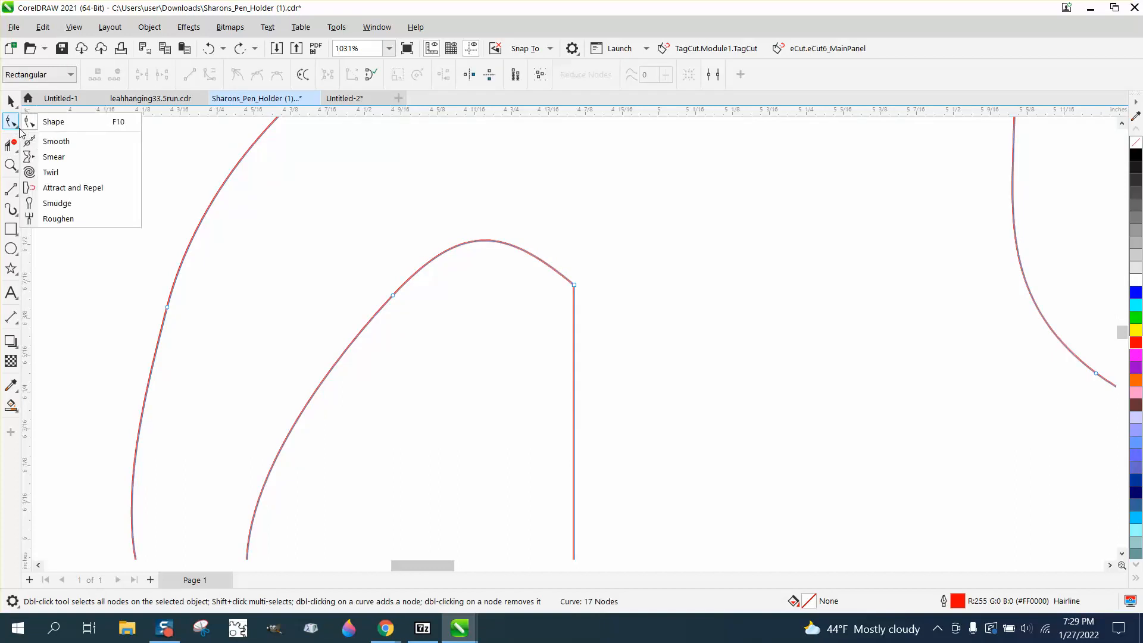
{"action": "left_click", "coordinate": [56, 141]}
{"action": "left_click_drag", "start_coordinate": [478, 273], "coordinate": [569, 301]}
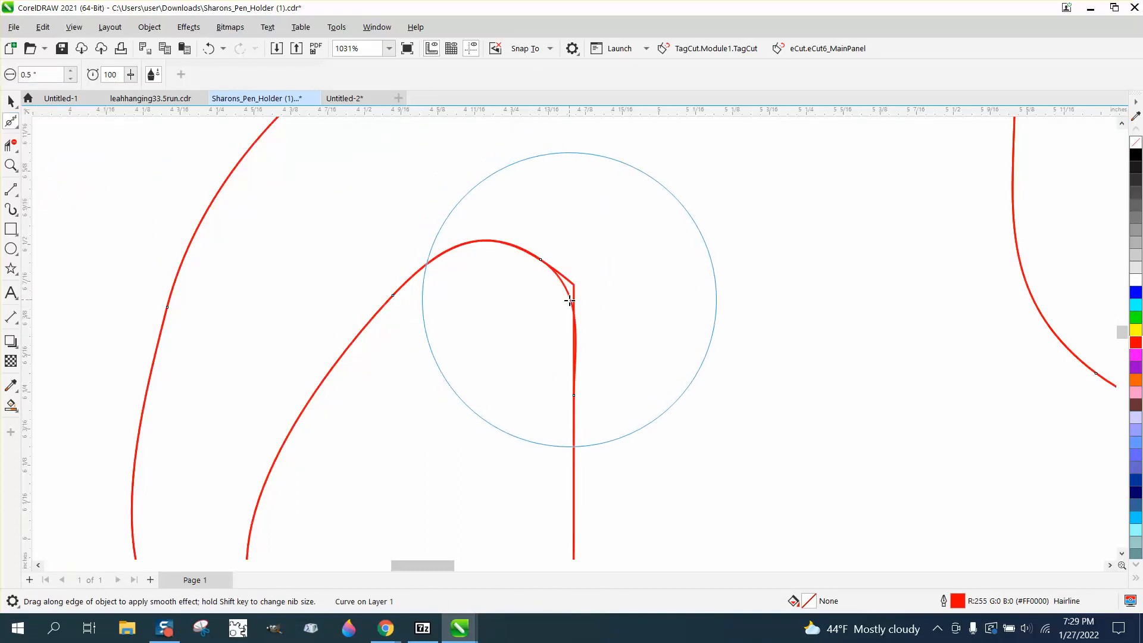
{"action": "left_click", "coordinate": [11, 101]}
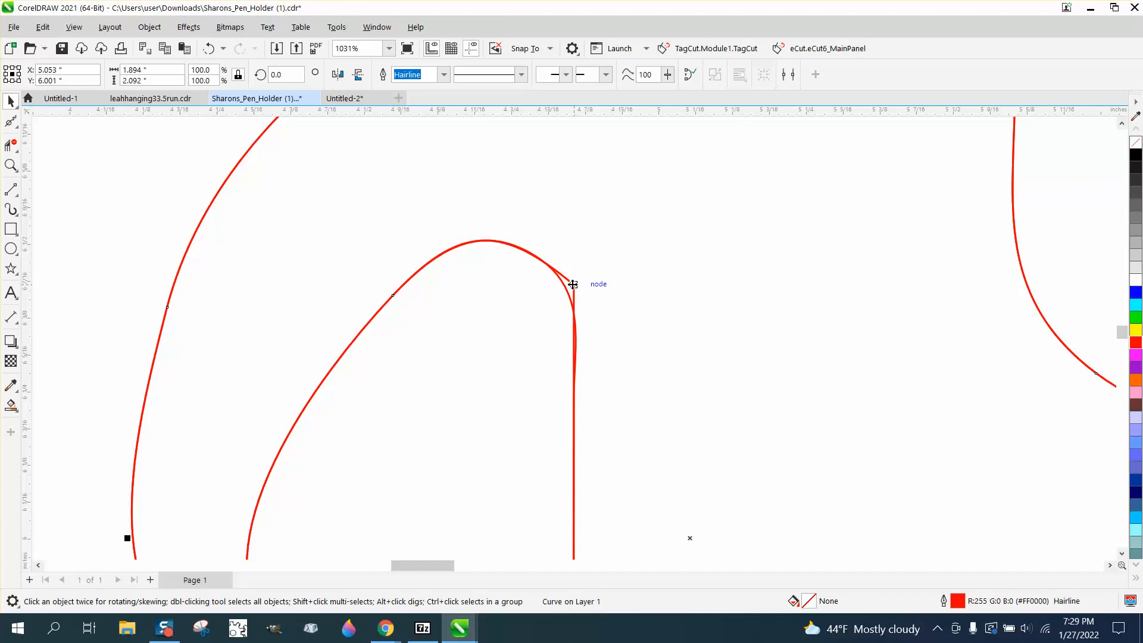
{"action": "key", "text": "Escape"}
- Mirror a copy of the smoothed half outline horizontally across its open center edge to complete the pen holder shape
{"action": "scroll", "coordinate": [534, 277], "scroll_direction": "down", "scroll_amount": 5}
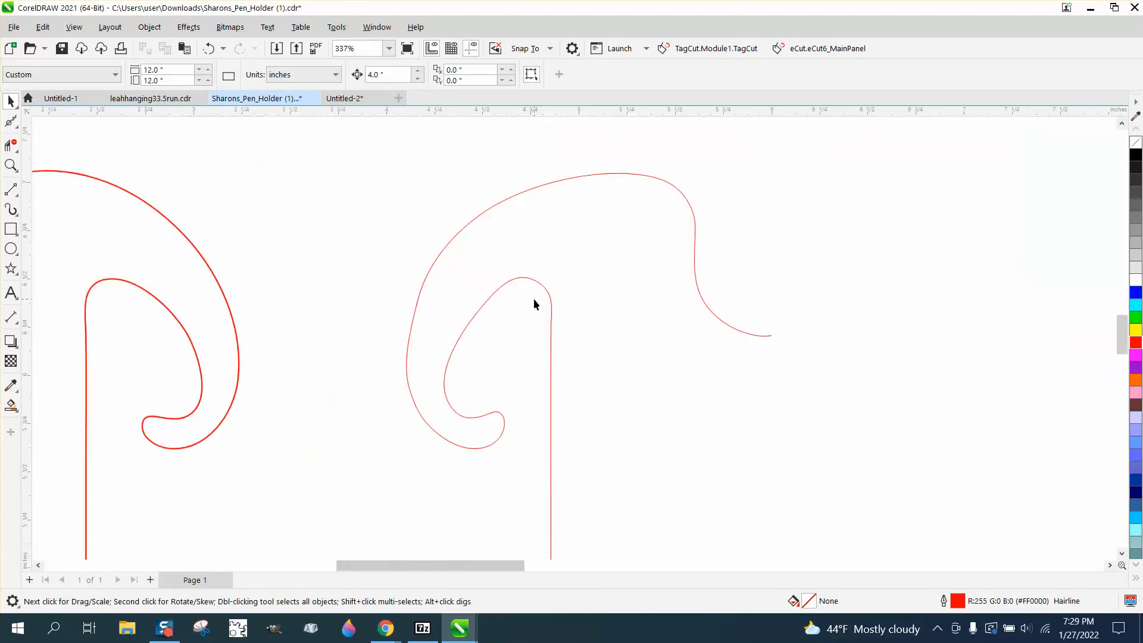
{"action": "scroll", "coordinate": [534, 305], "scroll_direction": "down", "scroll_amount": 2}
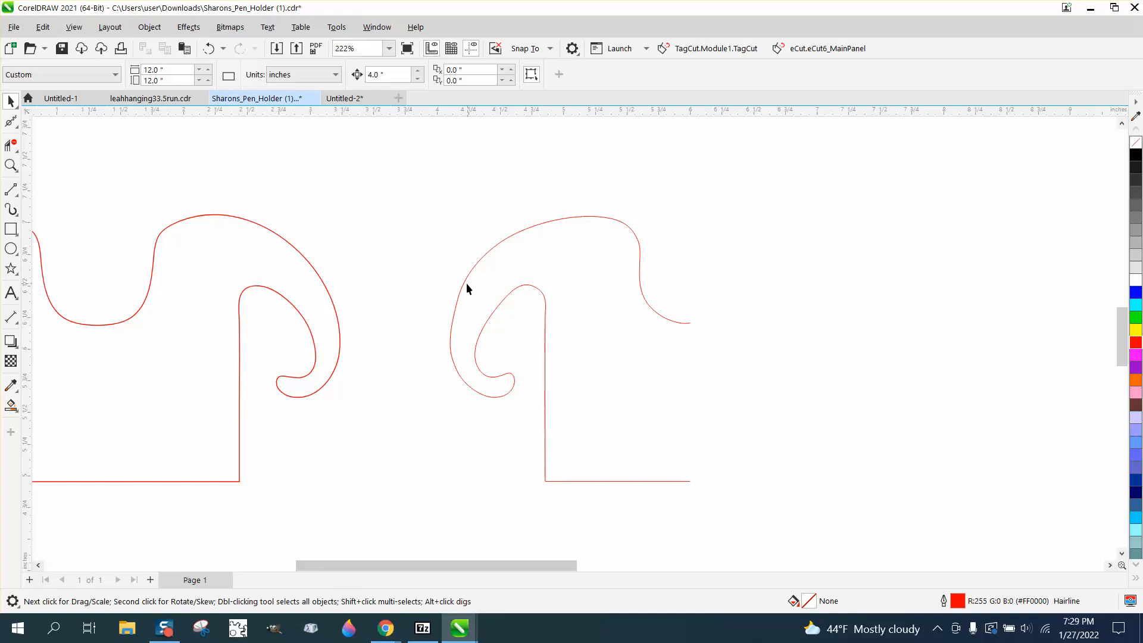
{"action": "left_click", "coordinate": [490, 353]}
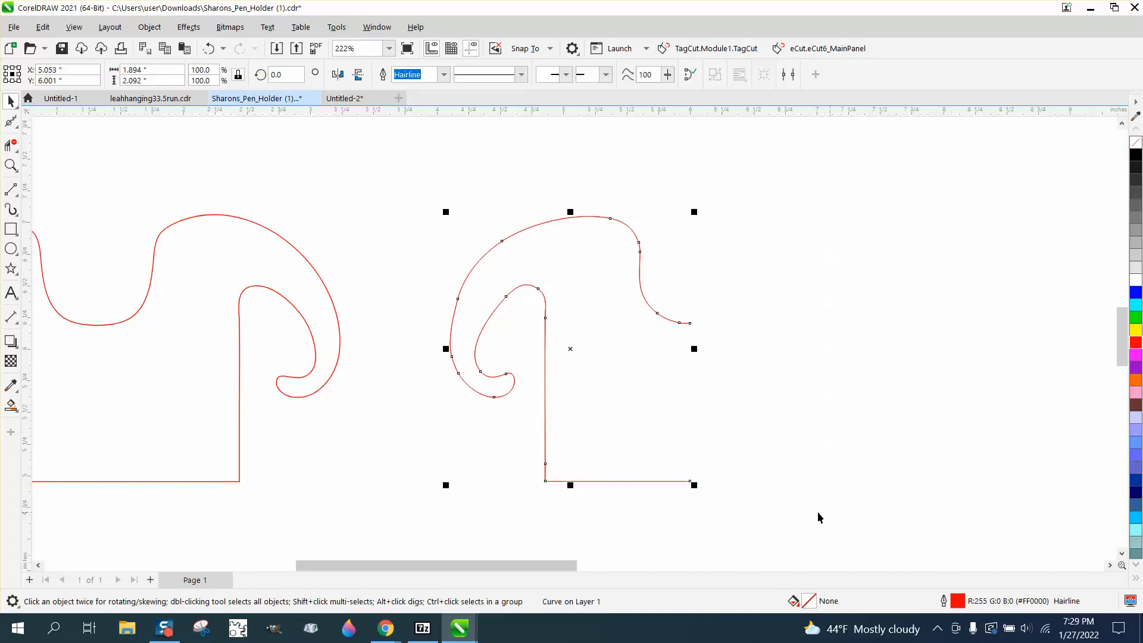
{"action": "left_click_drag", "start_coordinate": [446, 348], "coordinate": [724, 351]}
{"action": "right_click", "coordinate": [725, 351]}
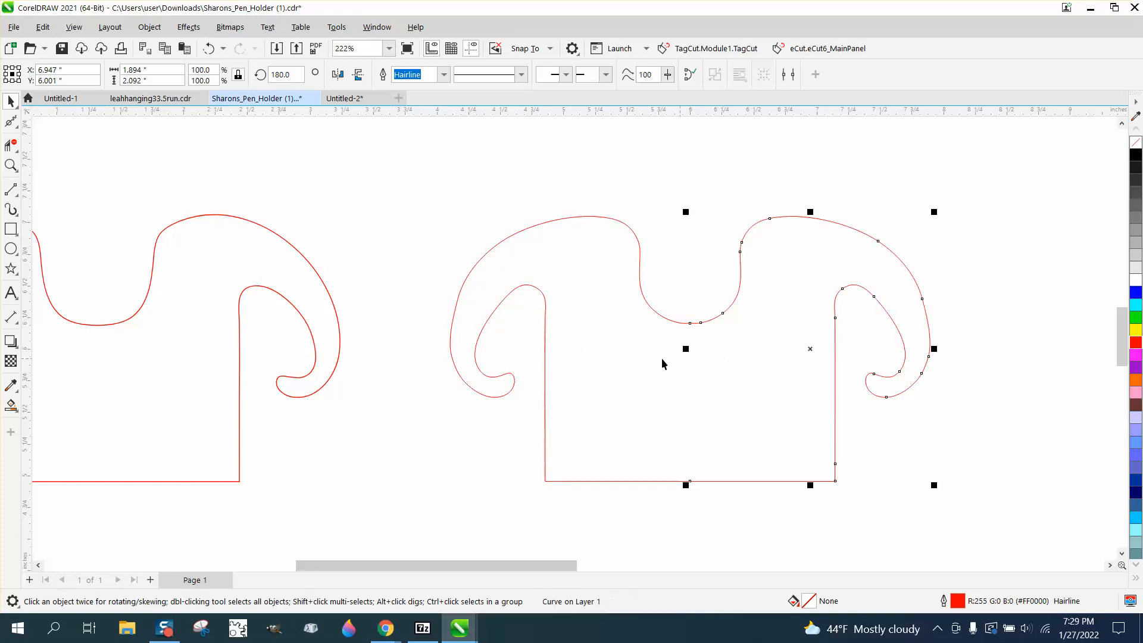
{"action": "scroll", "coordinate": [512, 268], "scroll_direction": "down", "scroll_amount": 1}
{"action": "scroll", "coordinate": [497, 233], "scroll_direction": "down", "scroll_amount": 1}
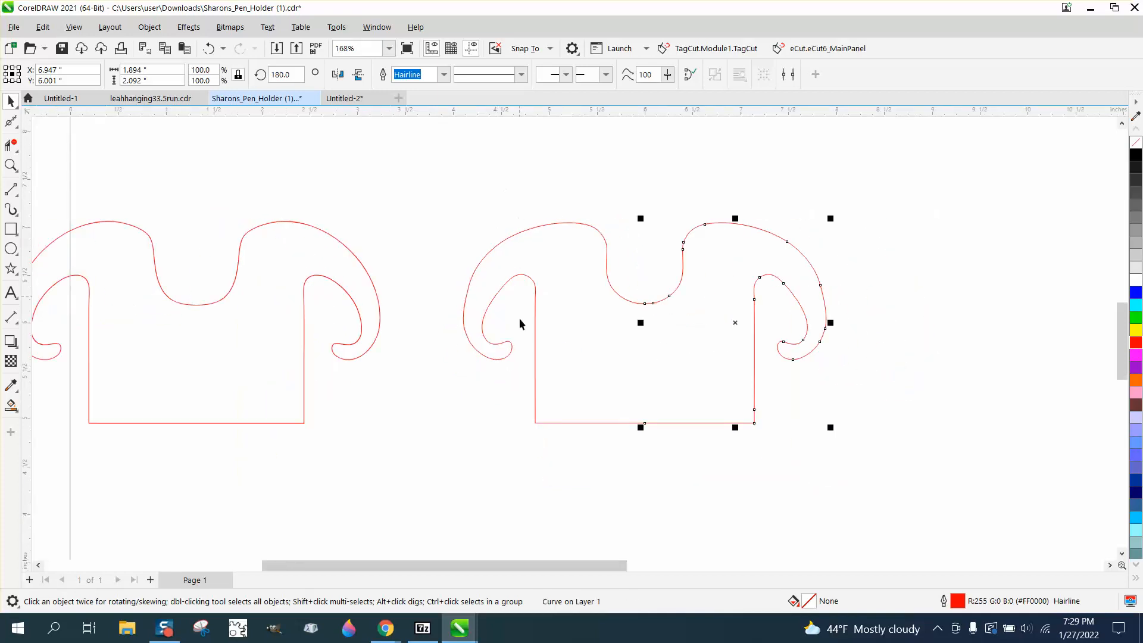
{"action": "left_click", "coordinate": [646, 504]}
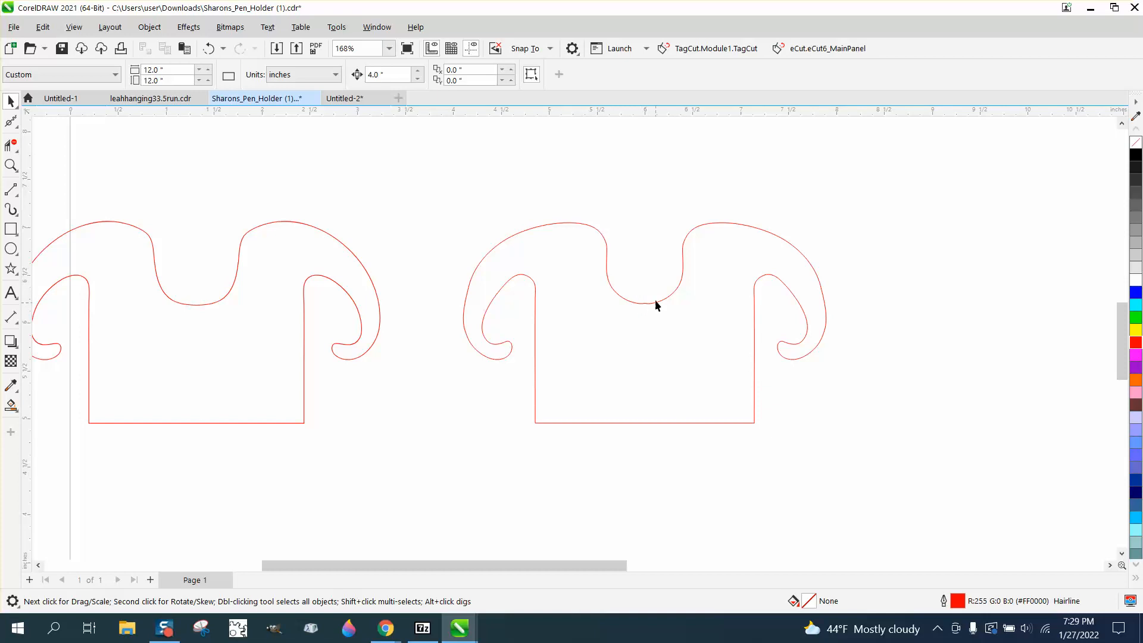
- Smart-fill the completed pen holder outline in black to create a single closed shape
{"action": "left_click", "coordinate": [11, 406]}
{"action": "left_click", "coordinate": [670, 380]}
{"action": "scroll", "coordinate": [604, 369], "scroll_direction": "down", "scroll_amount": 2}
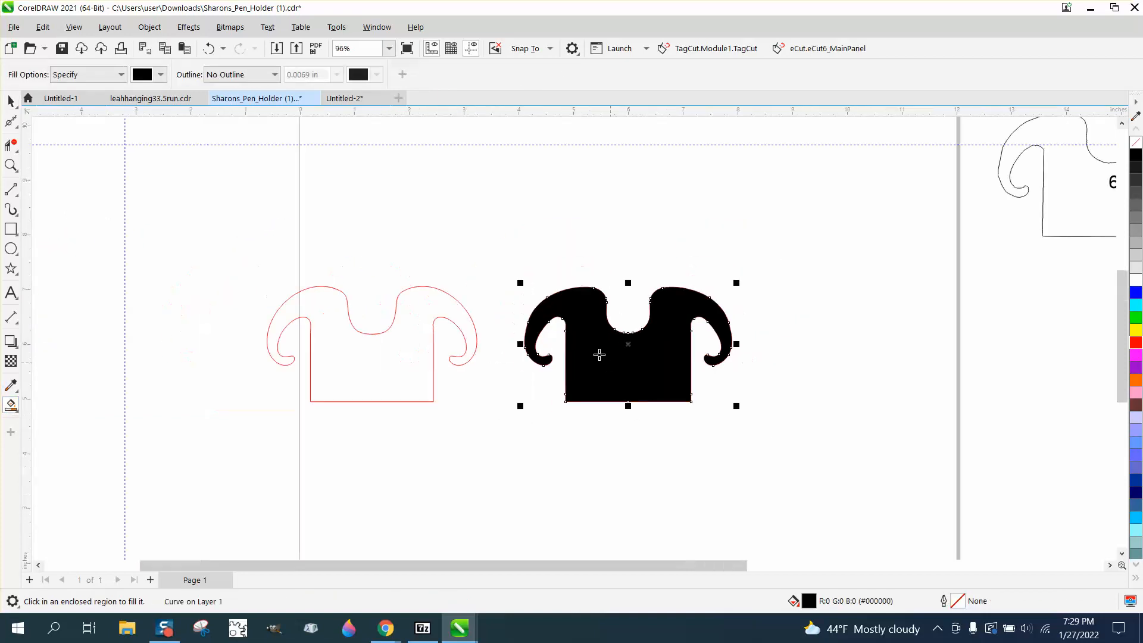
- Move the filled pen holder up and to the right of the mirrored halves, and give it no fill and a red outline
{"action": "left_click", "coordinate": [11, 101]}
{"action": "left_click_drag", "start_coordinate": [587, 345], "coordinate": [790, 250]}
{"action": "left_click", "coordinate": [1136, 142]}
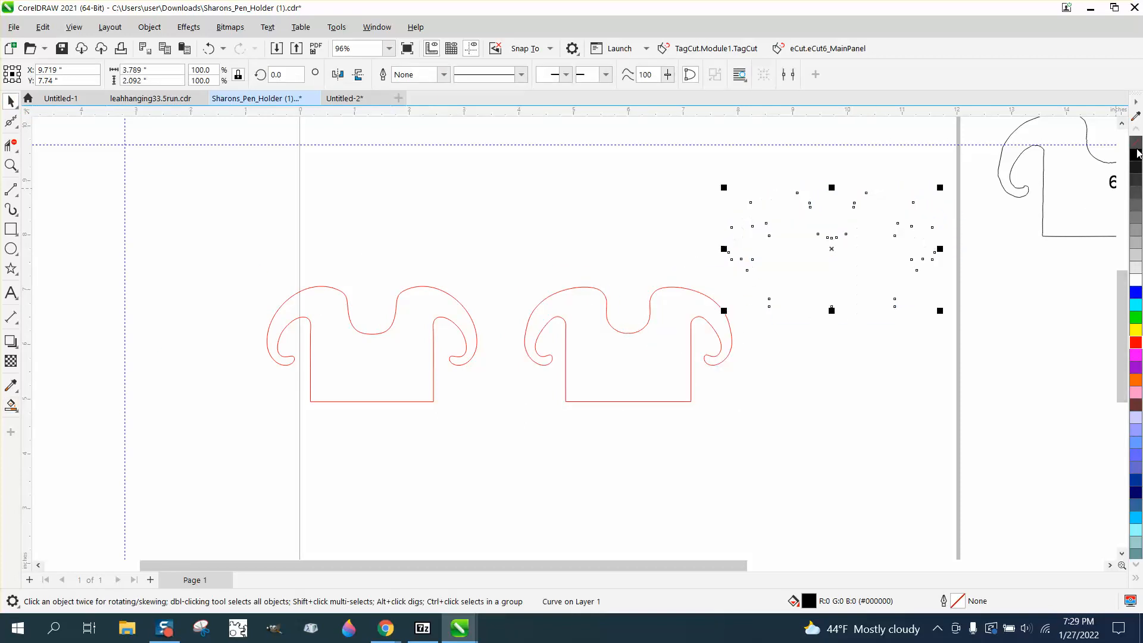
{"action": "right_click", "coordinate": [1136, 342]}
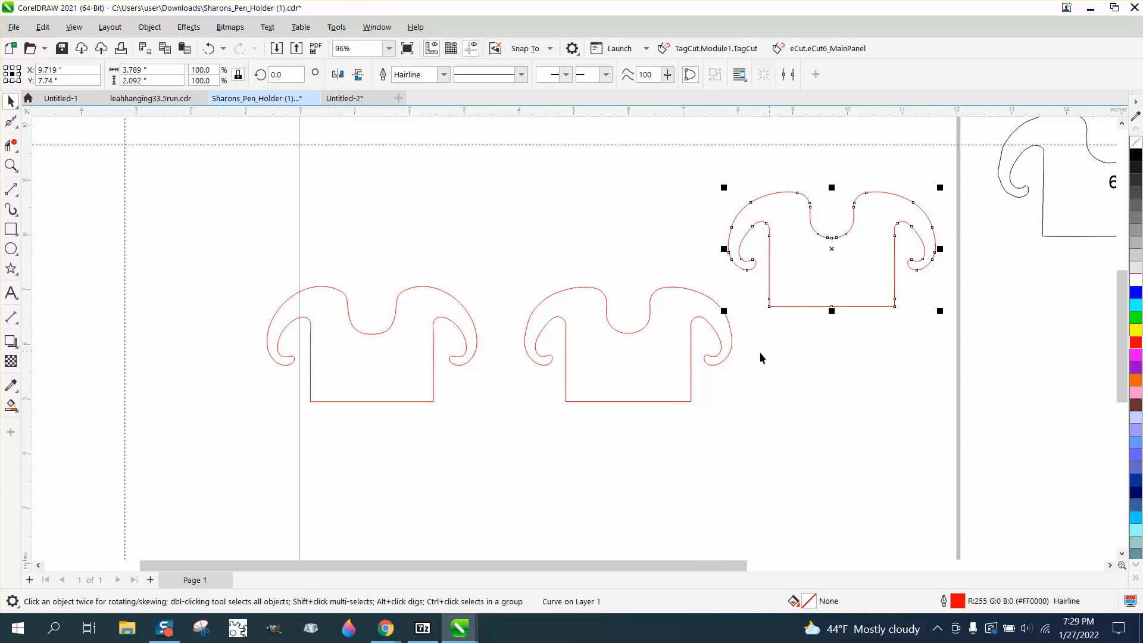
- Delete the extra nodes low on both straight sides and at the middle of the bottom edge of the new outline
{"action": "left_click", "coordinate": [10, 164]}
{"action": "left_click_drag", "start_coordinate": [746, 277], "coordinate": [976, 370]}
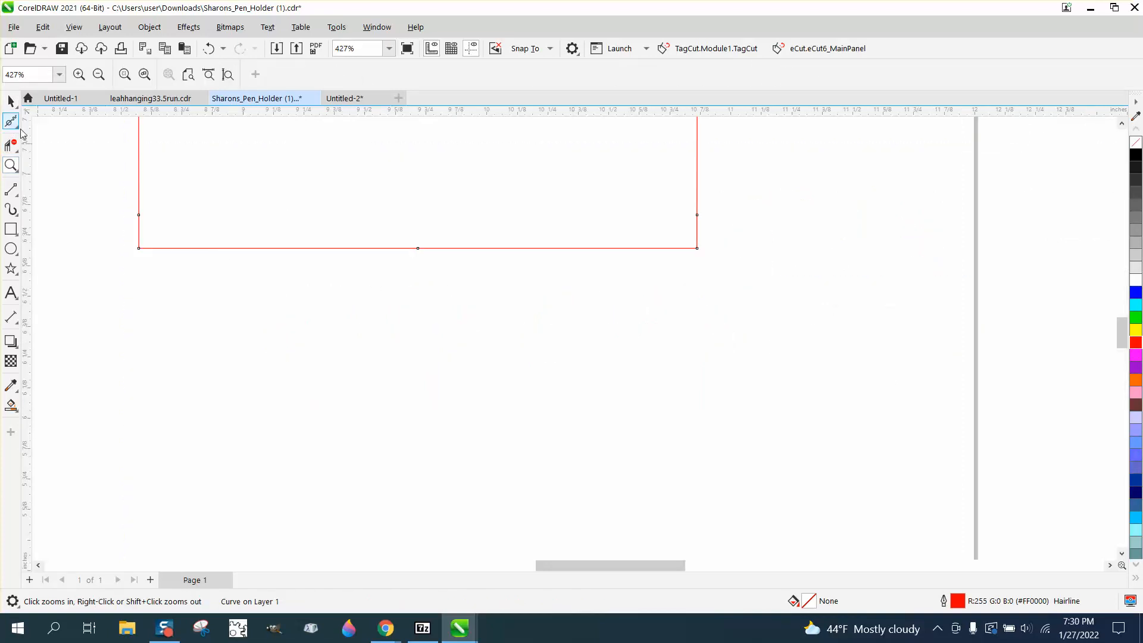
{"action": "scroll", "coordinate": [347, 324], "scroll_direction": "down", "scroll_amount": 4}
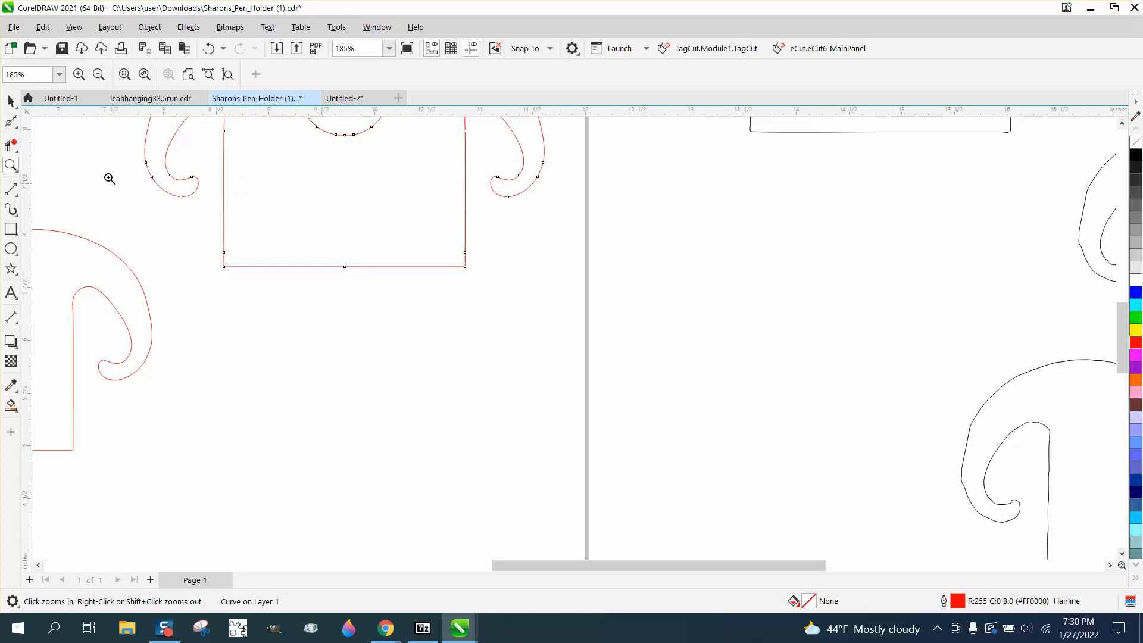
{"action": "left_click", "coordinate": [17, 127]}
{"action": "left_click", "coordinate": [50, 120]}
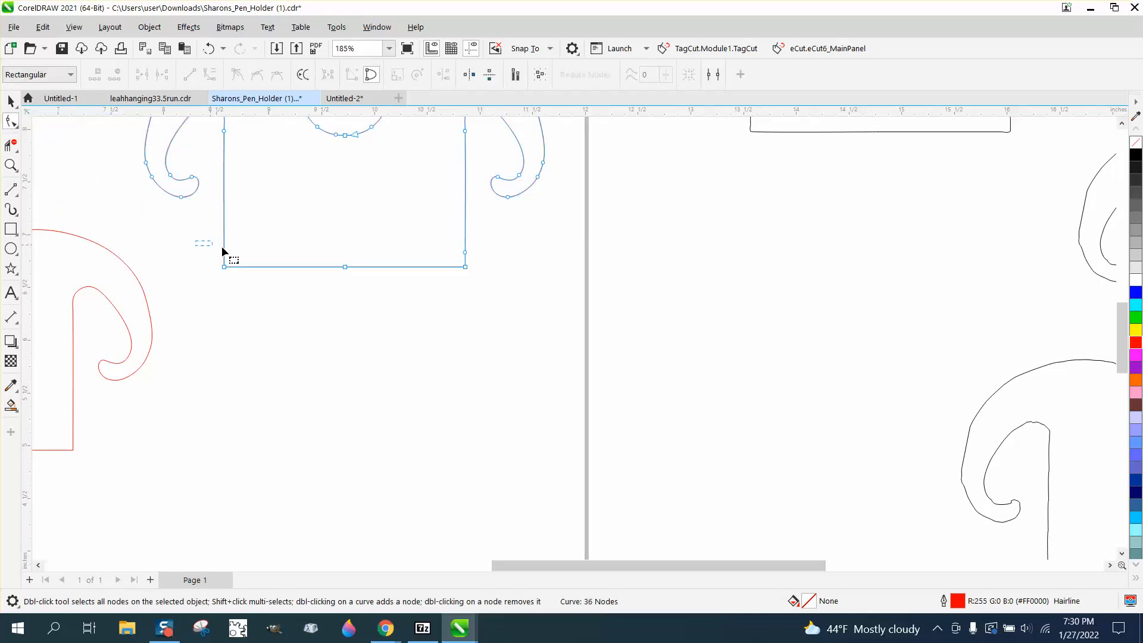
{"action": "left_click_drag", "start_coordinate": [222, 249], "coordinate": [476, 256]}
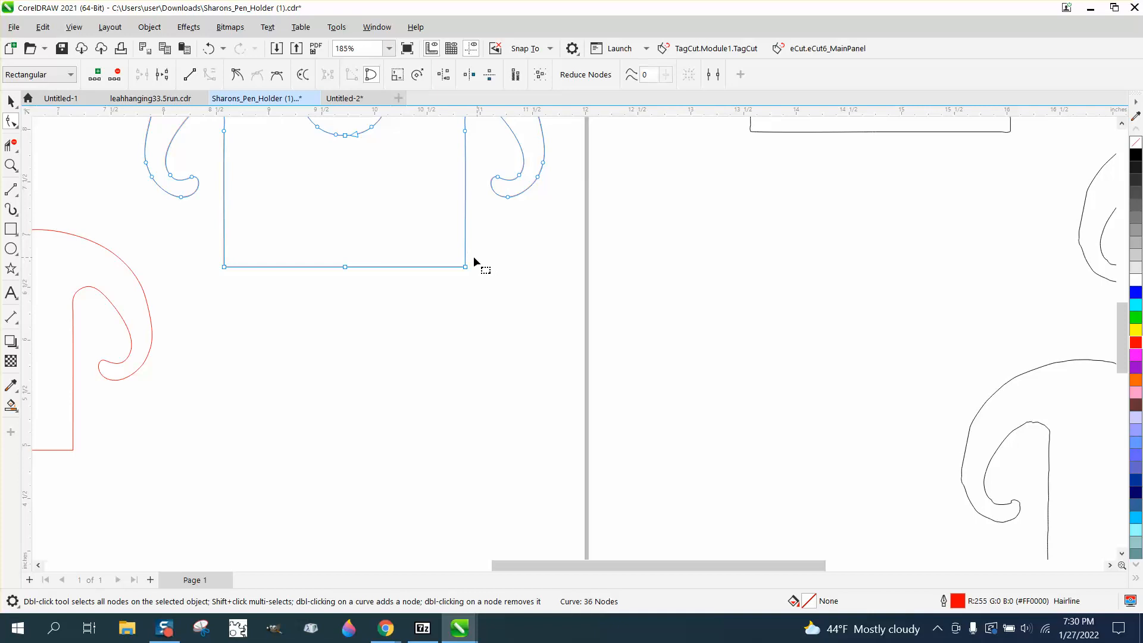
{"action": "key", "text": "Delete"}
{"action": "scroll", "coordinate": [499, 350], "scroll_direction": "down", "scroll_amount": 2}
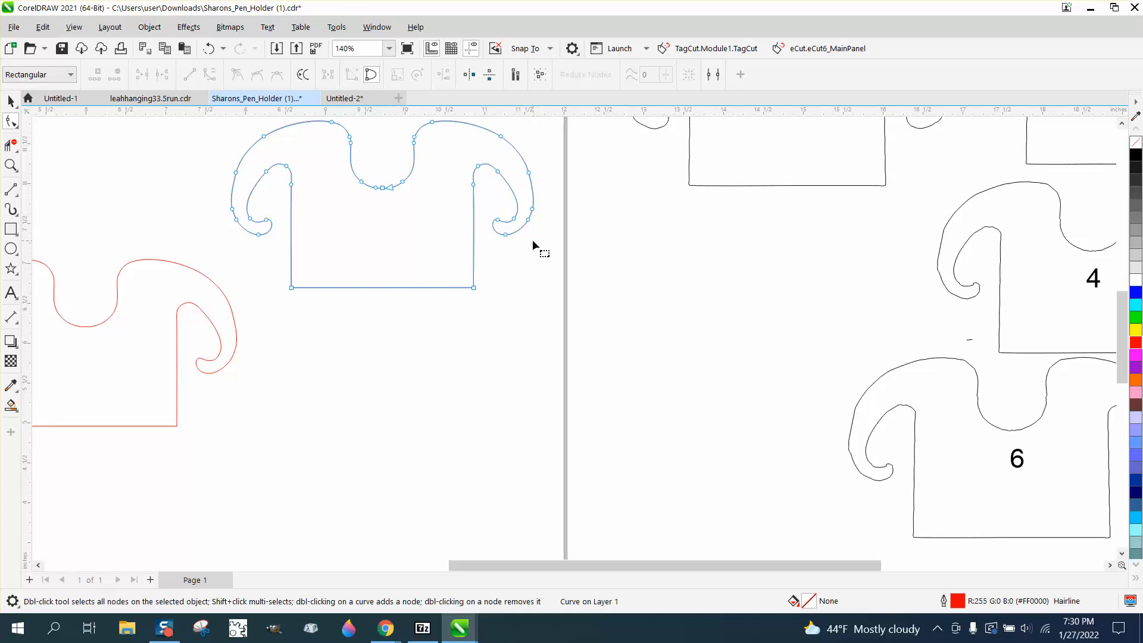
- Move the cleaned outline down near the page's right edge, centered at about X 9.954, Y 4.437 inches, and deselect it
{"action": "left_click", "coordinate": [10, 101]}
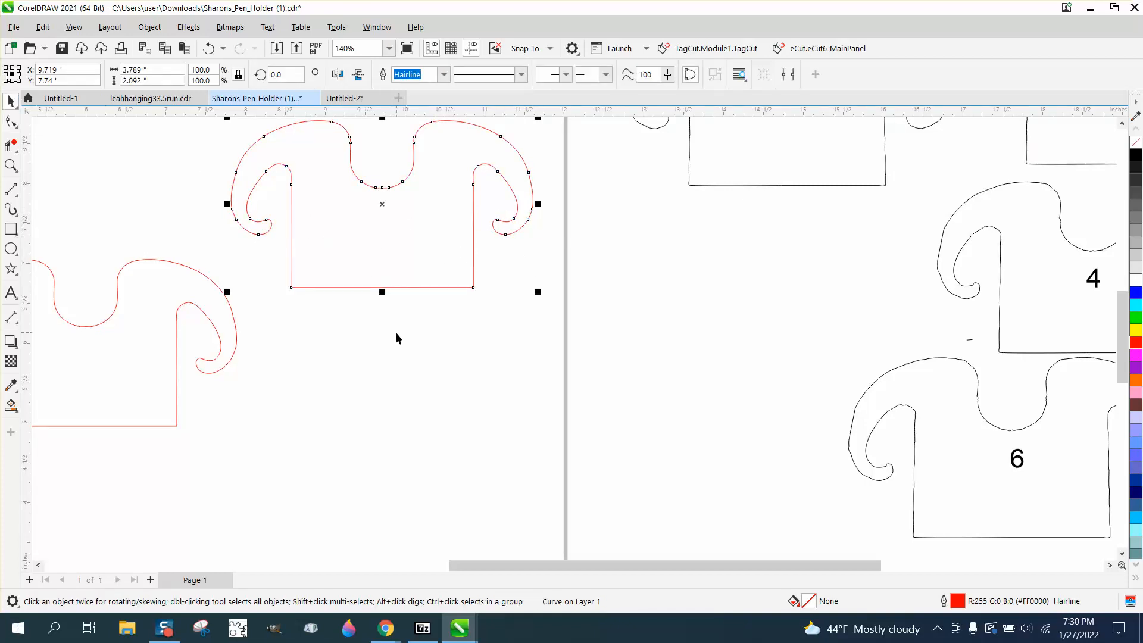
{"action": "scroll", "coordinate": [395, 332], "scroll_direction": "down", "scroll_amount": 2}
{"action": "scroll", "coordinate": [394, 334], "scroll_direction": "down", "scroll_amount": 1}
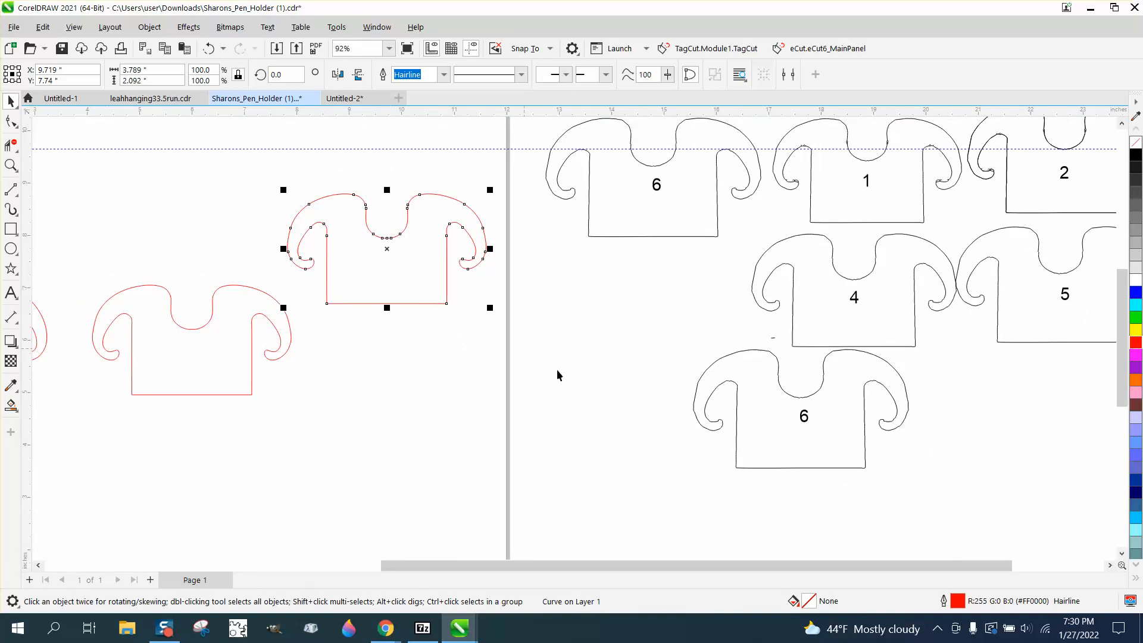
{"action": "scroll", "coordinate": [352, 264], "scroll_direction": "down", "scroll_amount": 1}
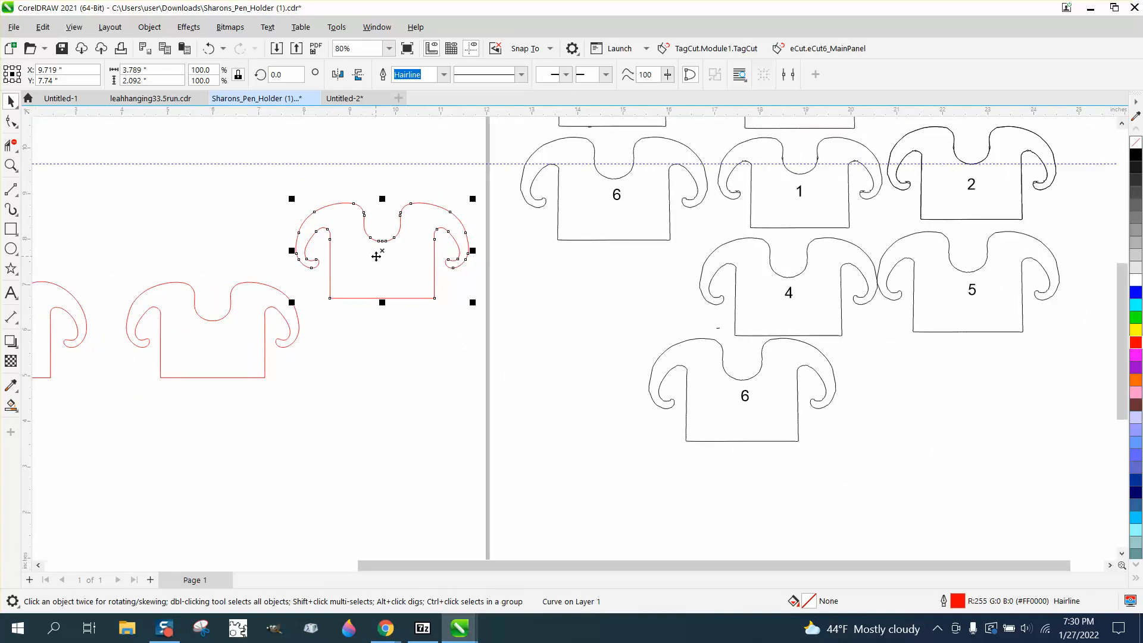
{"action": "left_click_drag", "start_coordinate": [381, 255], "coordinate": [395, 404]}
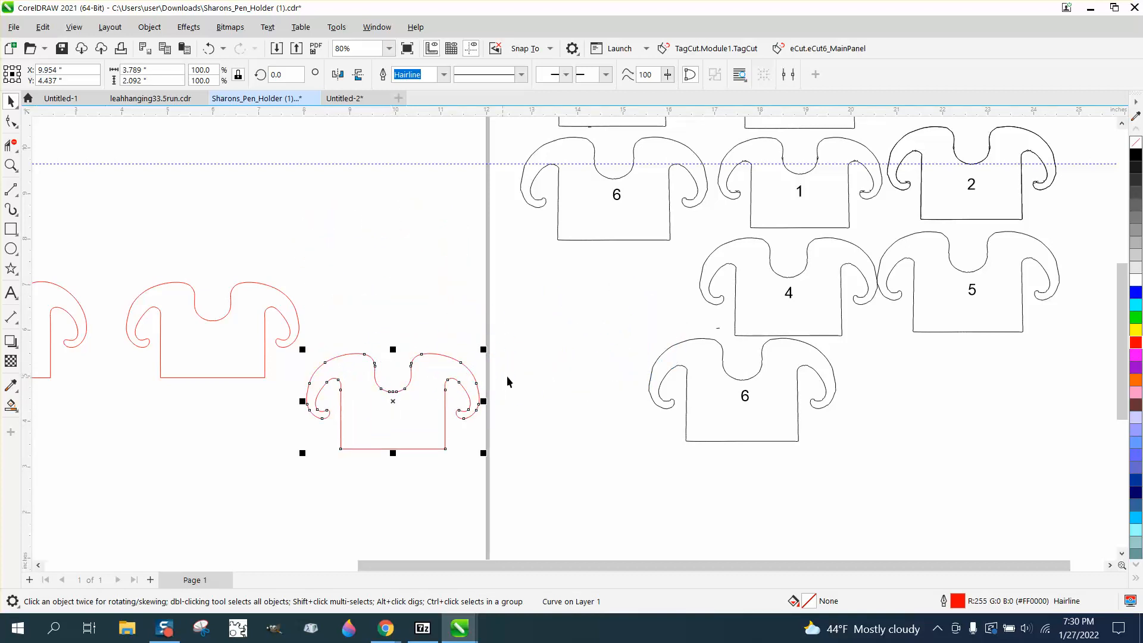
{"action": "left_click", "coordinate": [523, 373]}
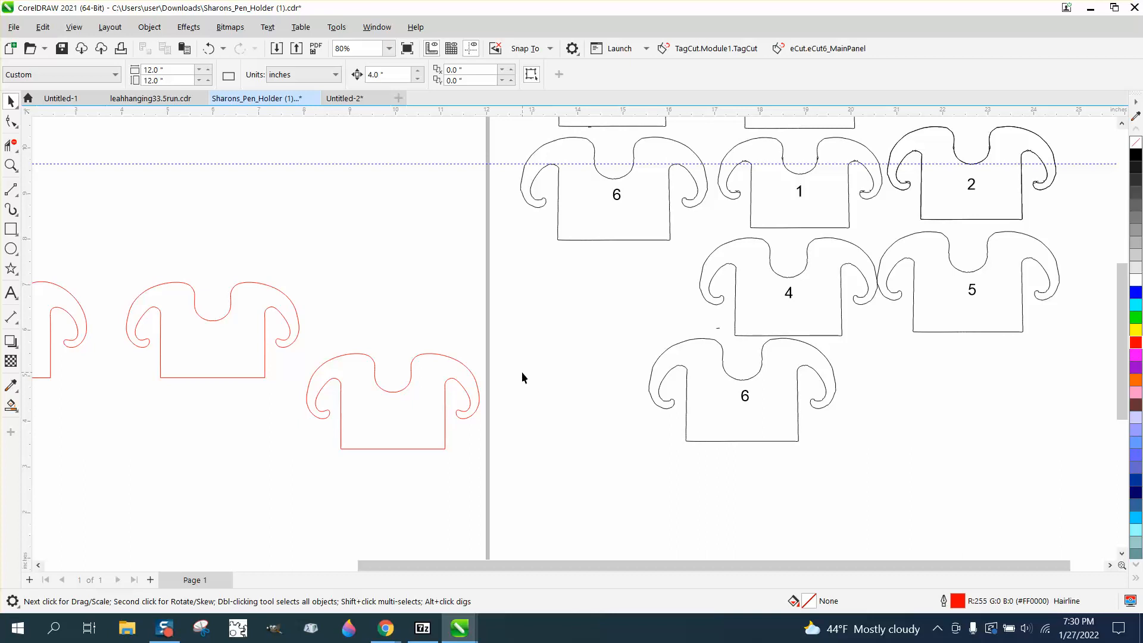